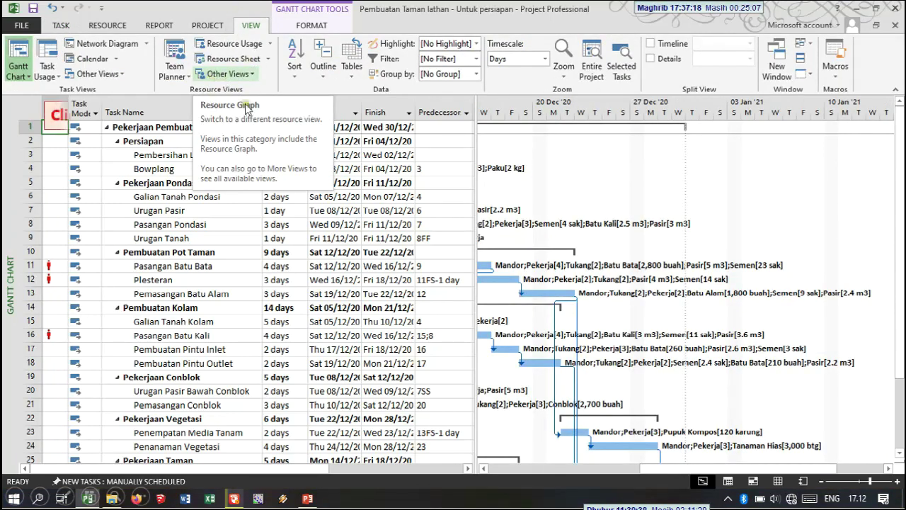
# - Display the Resource Graph view in place of the Gantt Chart
pyautogui.click(228, 74)
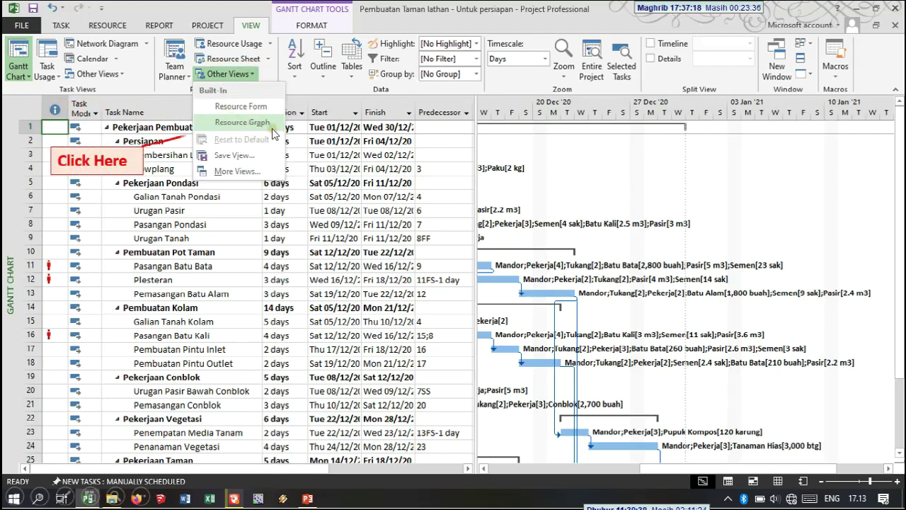
pyautogui.click(270, 125)
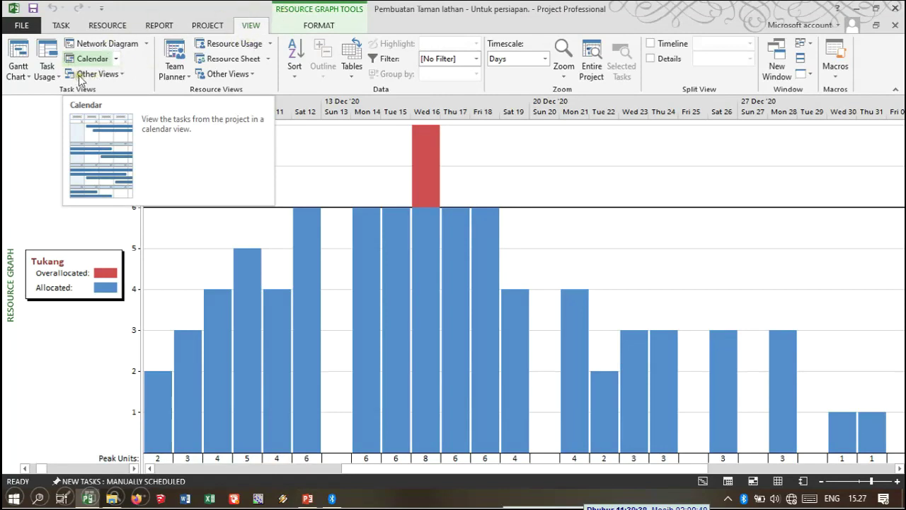
# - Show the Calendar view with the Task Form below it, displaying Work details for the Pasangan Batu Bata task
pyautogui.click(117, 66)
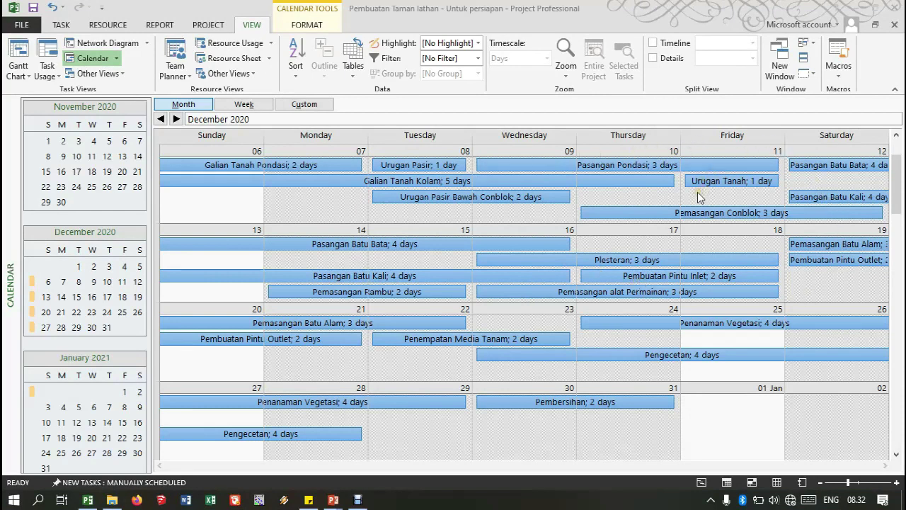
pyautogui.click(659, 61)
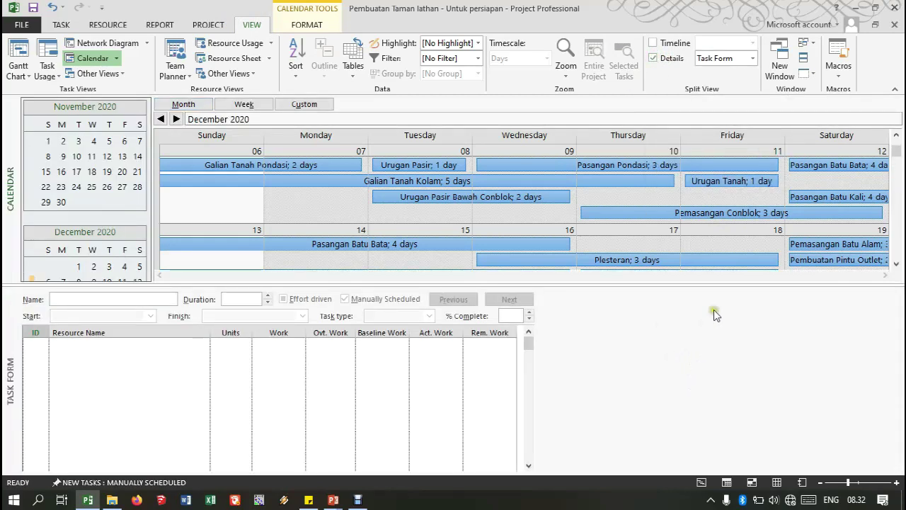
pyautogui.click(823, 166)
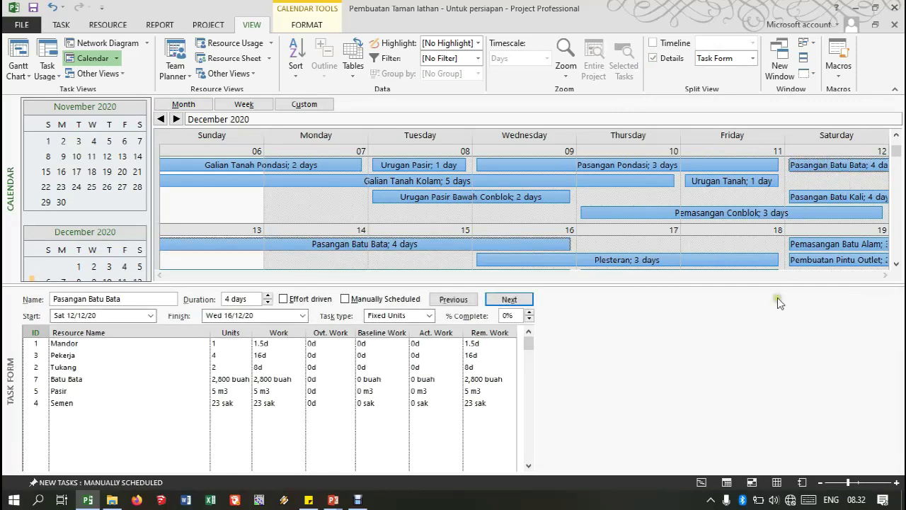
pyautogui.rightClick(714, 338)
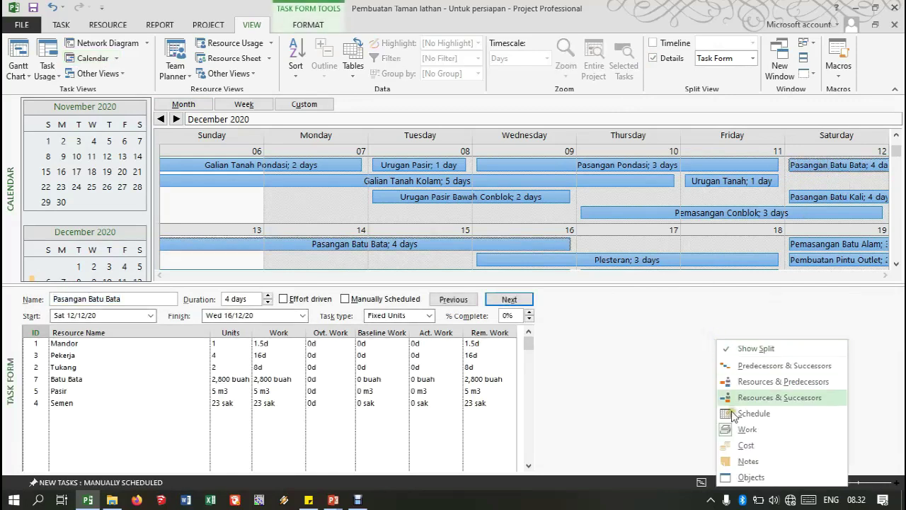
pyautogui.click(744, 430)
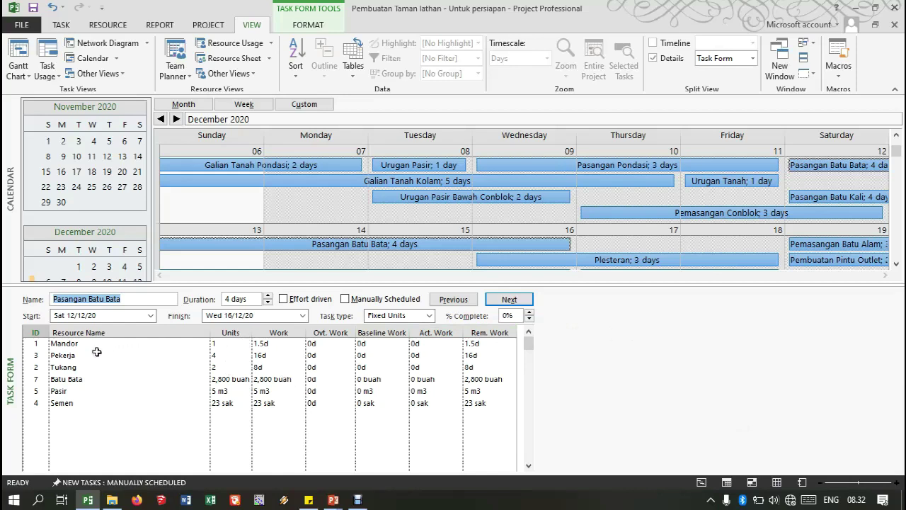
# - Check the Tukang units assigned to Pasangan Batu Bata, Pasangan Batu Kali and Pemasangan Conblok in the Task Form
pyautogui.click(225, 367)
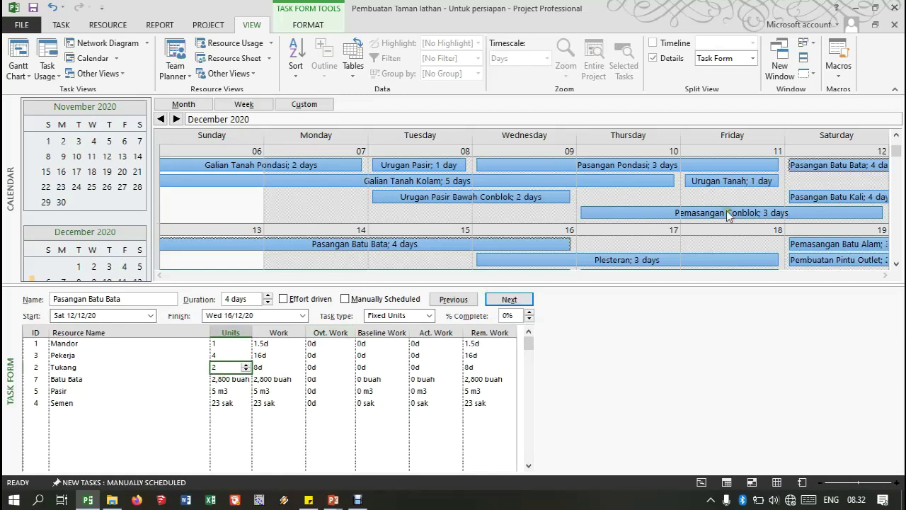
pyautogui.click(835, 197)
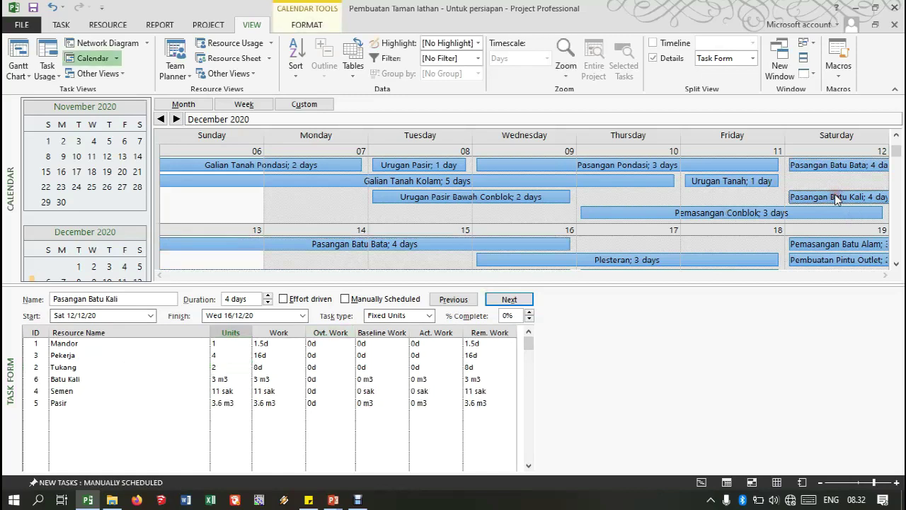
pyautogui.click(220, 366)
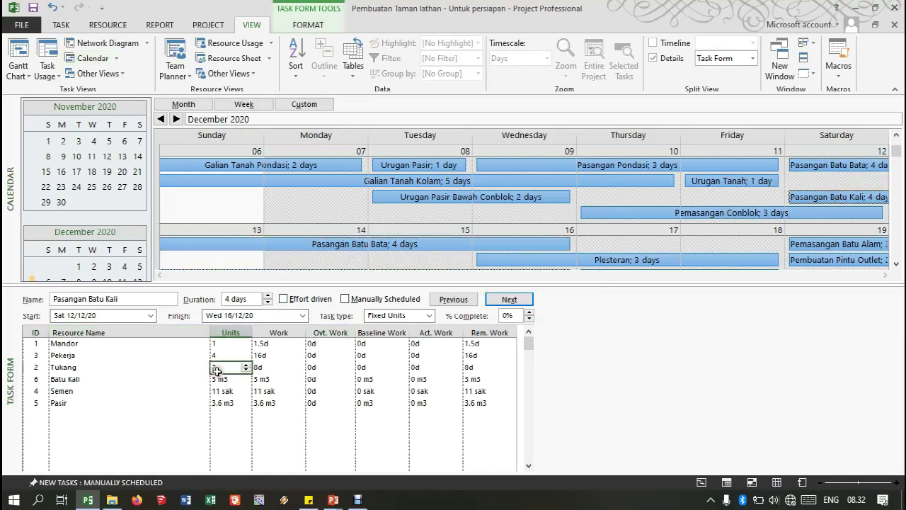
pyautogui.click(817, 214)
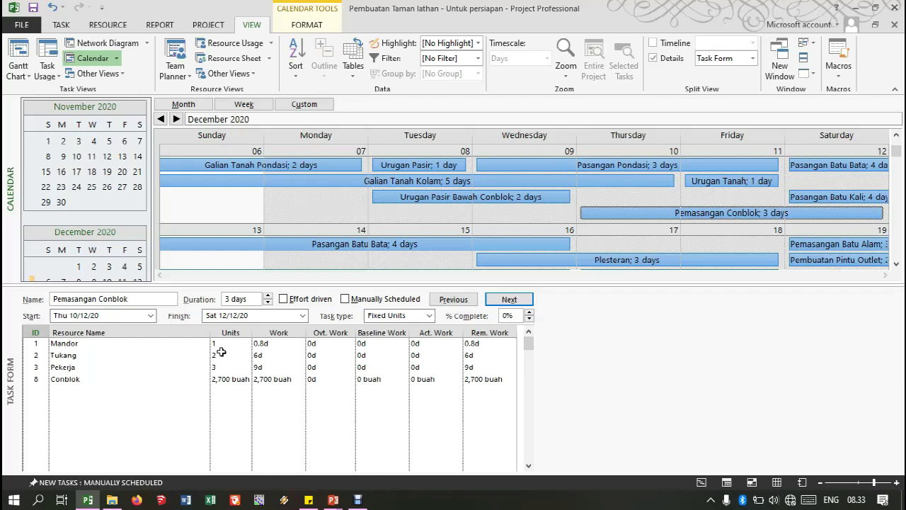
pyautogui.click(221, 352)
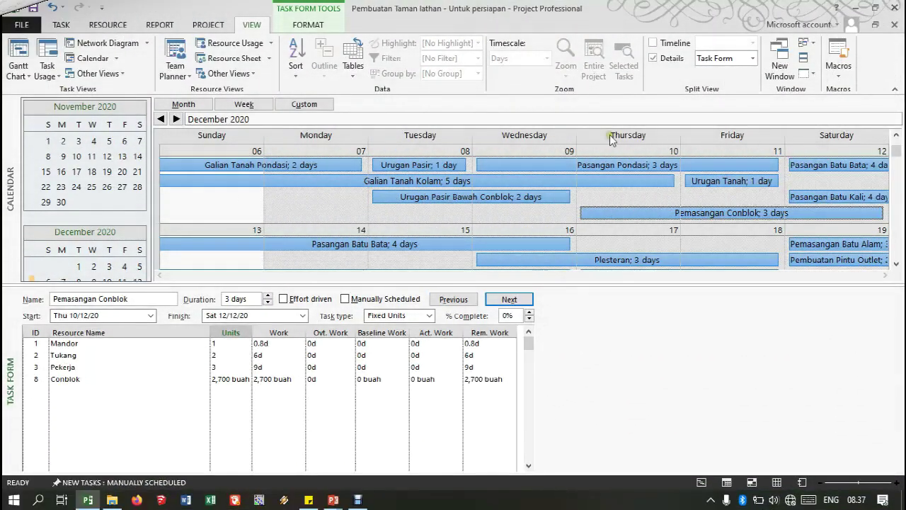
# - Remove the split details pane and show the full-size Resource Graph for the Tukang resource
pyautogui.click(226, 71)
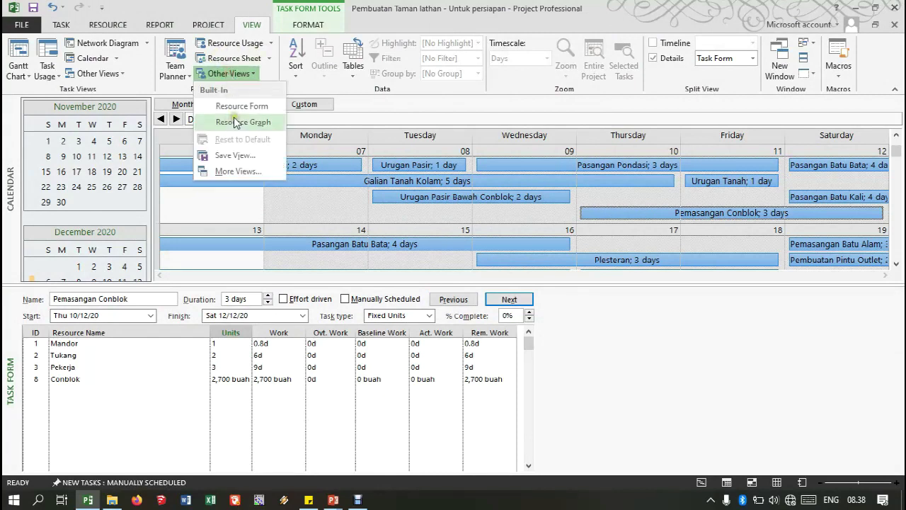
pyautogui.click(231, 122)
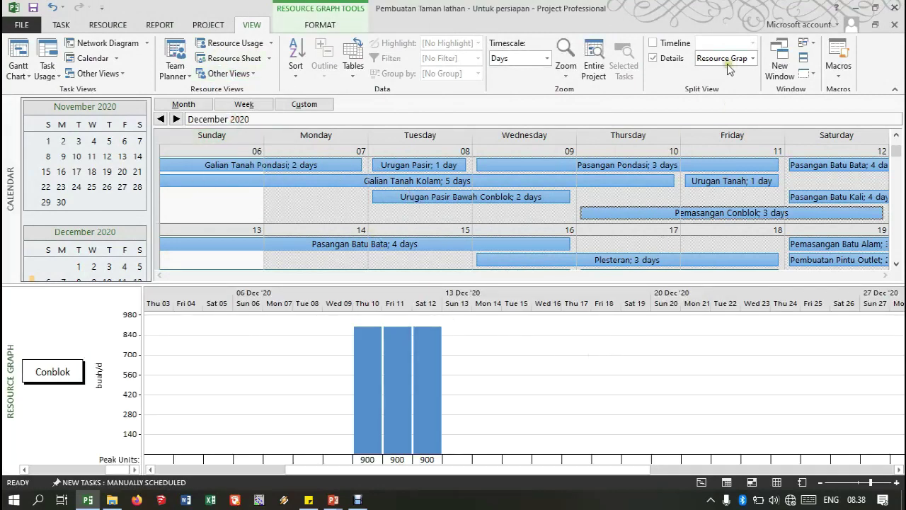
pyautogui.click(658, 60)
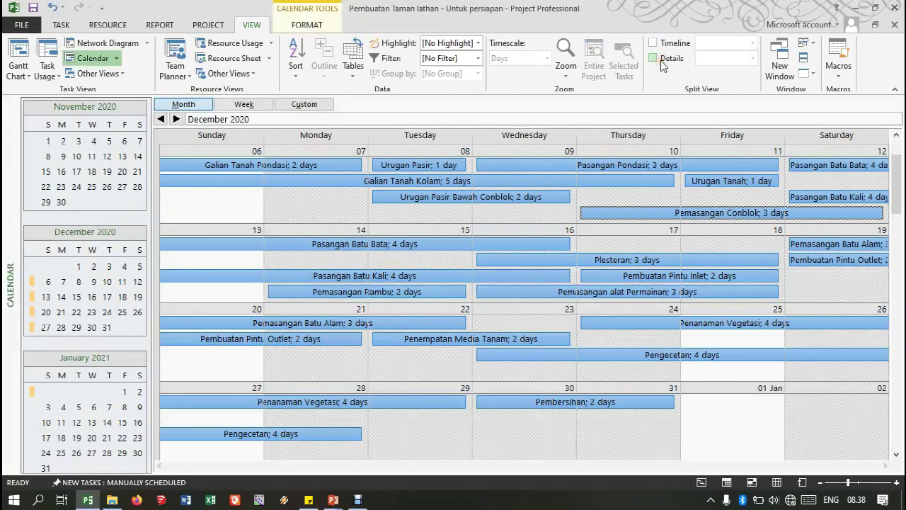
pyautogui.click(226, 73)
pyautogui.click(252, 121)
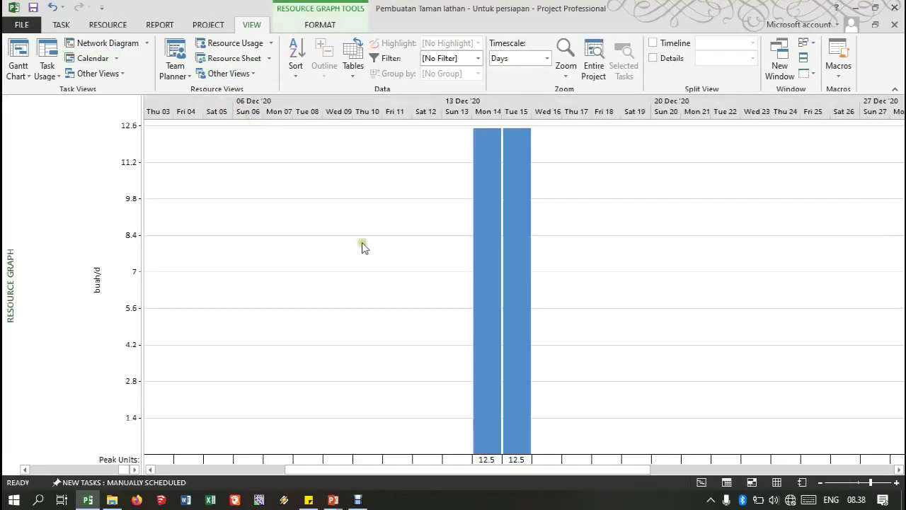
pyautogui.scroll(-3, 361, 241)
pyautogui.scroll(-1, 367, 240)
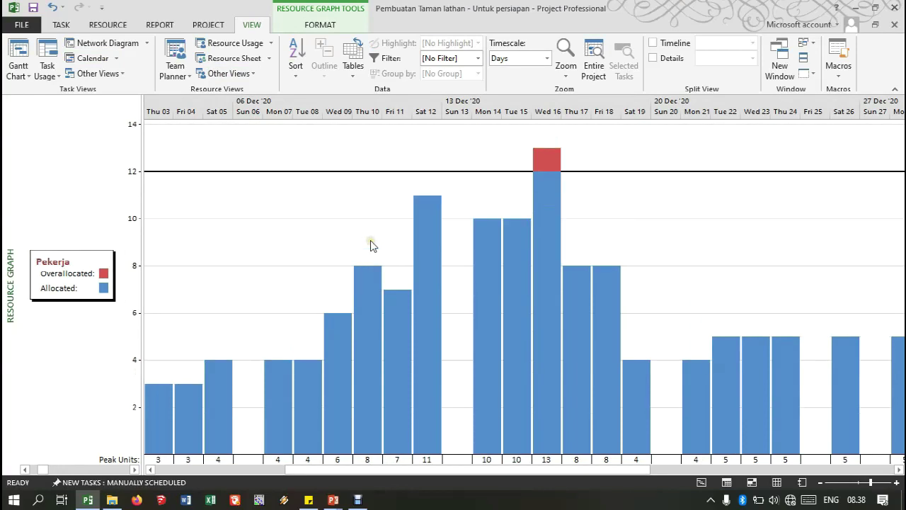
pyautogui.scroll(1, 370, 240)
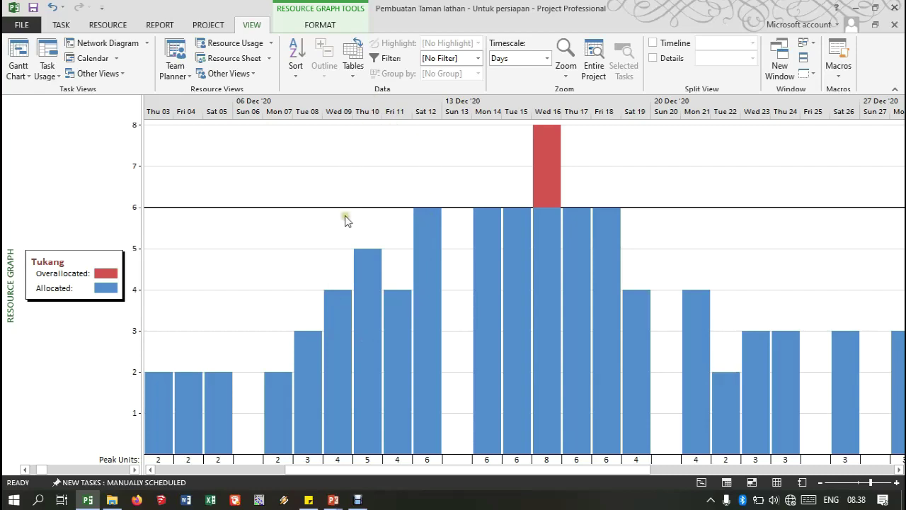
# - Look at the Calendar again, and return to the Resource Graph to examine Tukang's overallocation
pyautogui.click(91, 60)
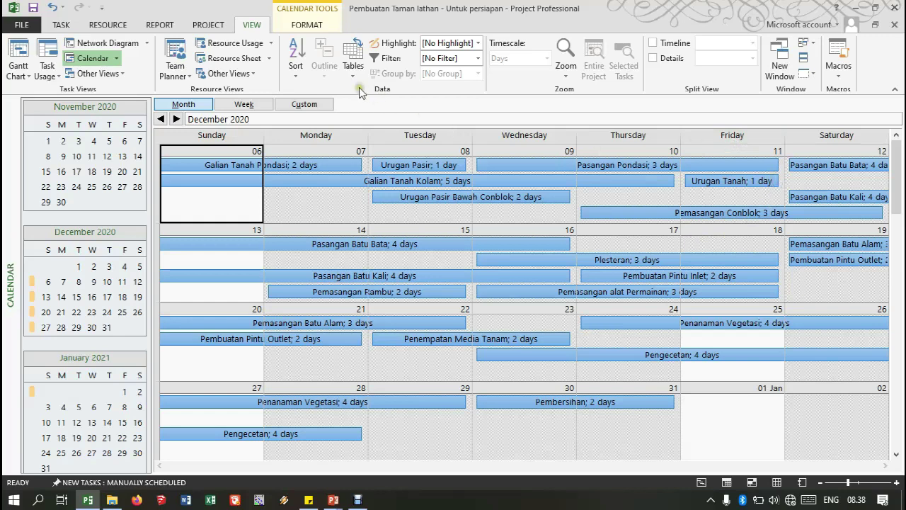
pyautogui.click(228, 62)
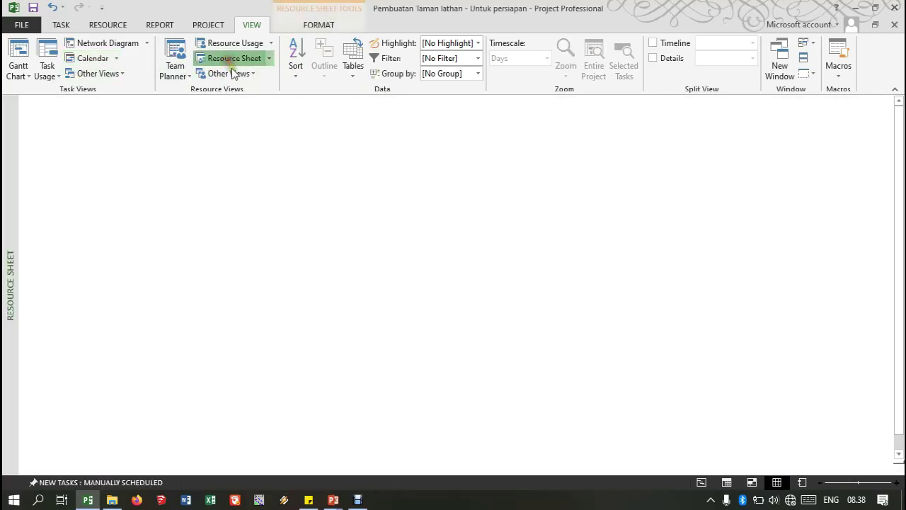
pyautogui.click(225, 74)
pyautogui.click(244, 122)
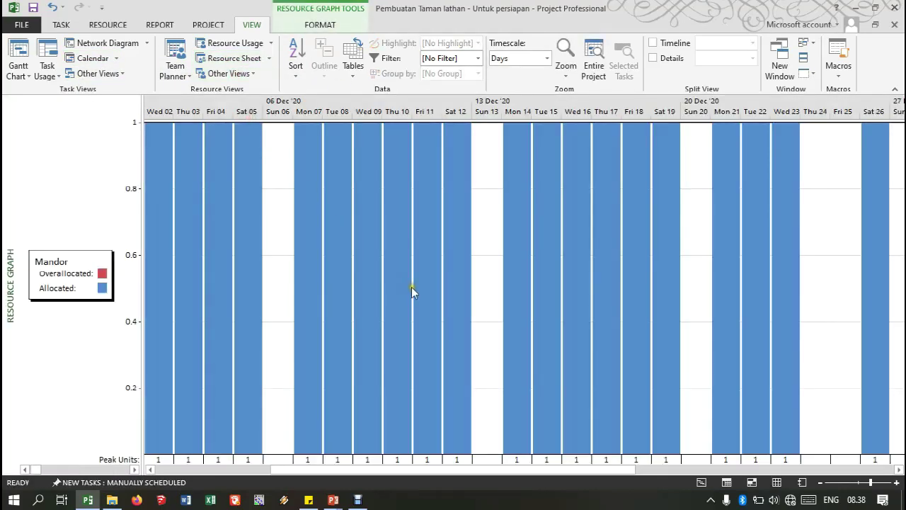
pyautogui.scroll(-1, 410, 287)
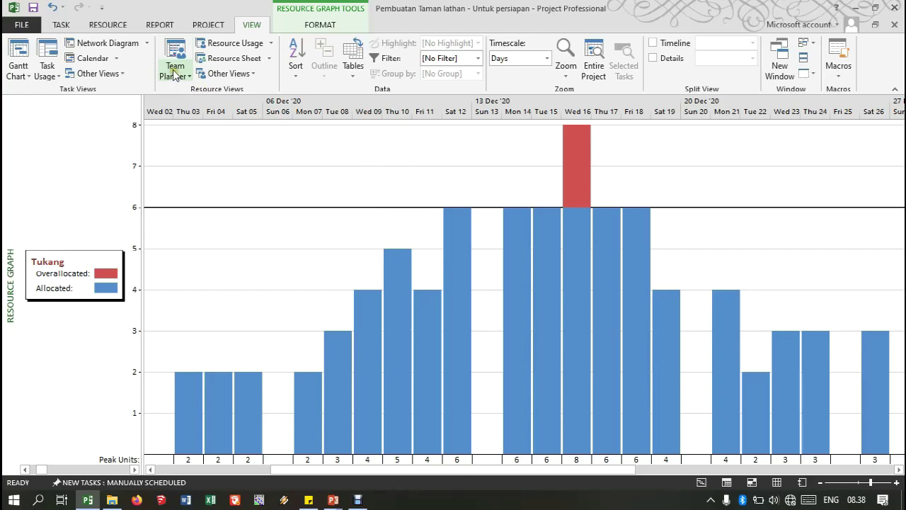
# - Return to the Calendar view and show the Task Form details for Pemasangan Conblok
pyautogui.click(94, 60)
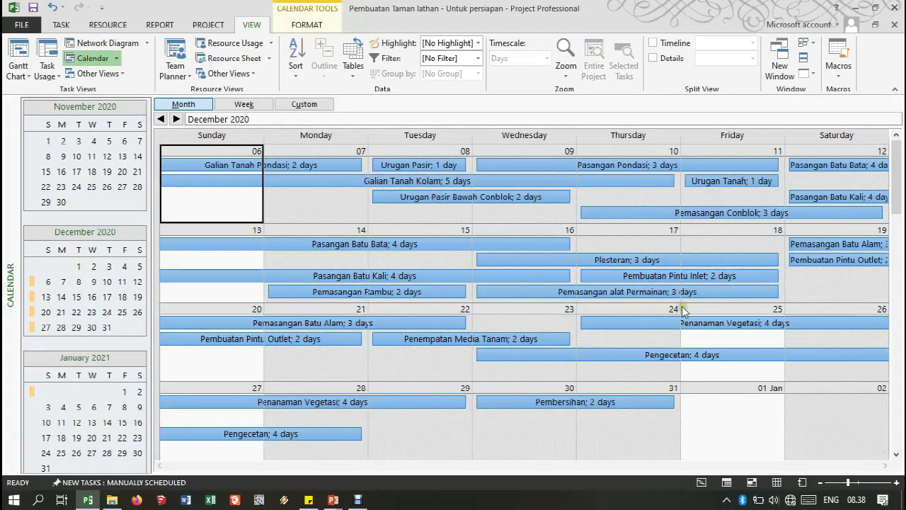
pyautogui.click(815, 211)
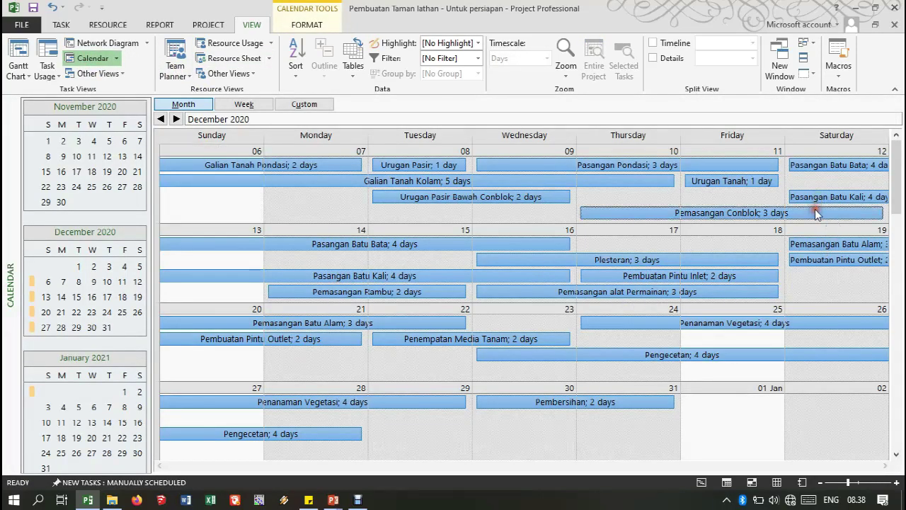
pyautogui.click(668, 57)
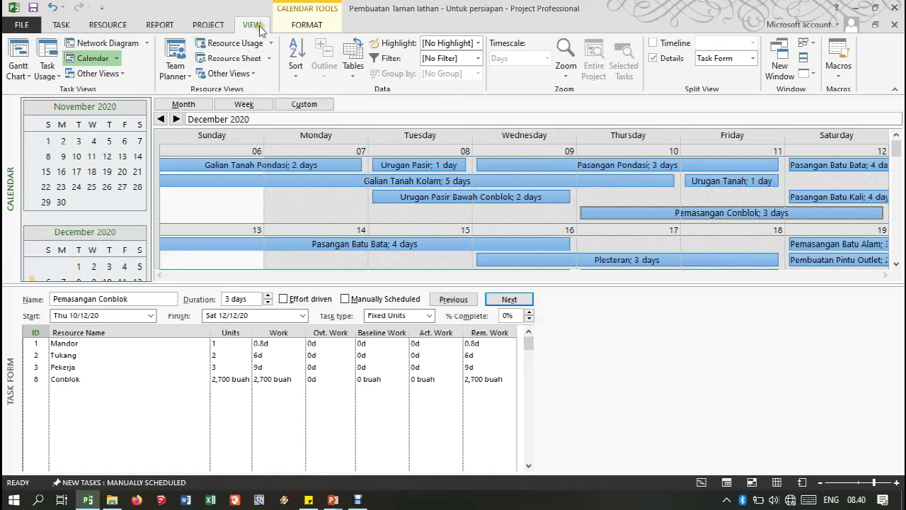
# - Display the Task Usage view without the details split and fit the Task Name column to its contents
pyautogui.click(44, 59)
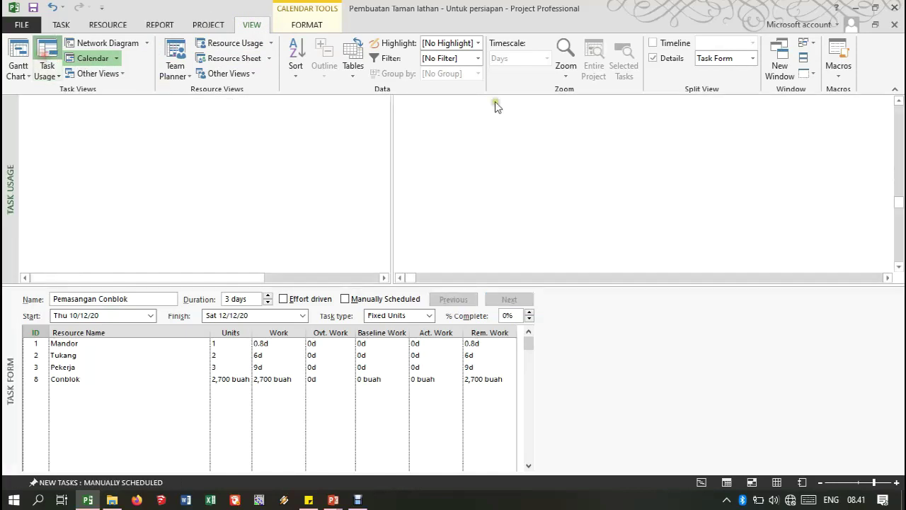
pyautogui.click(657, 61)
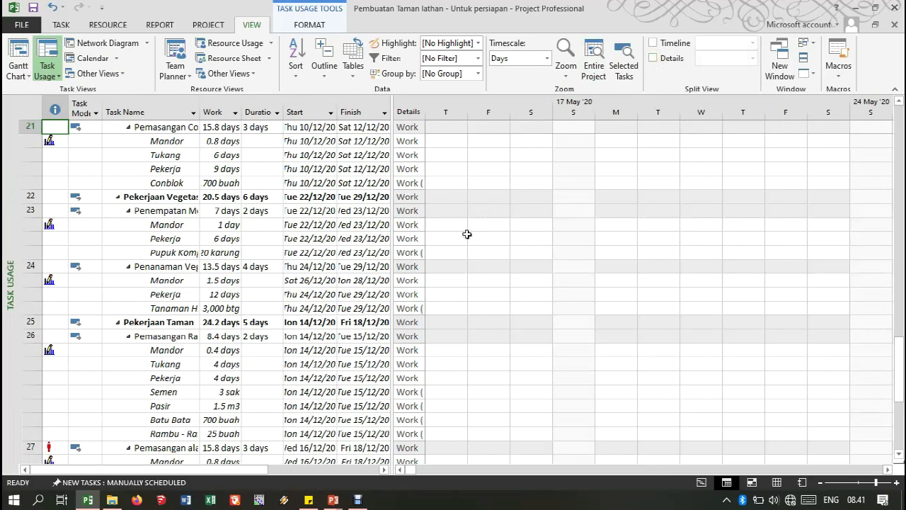
pyautogui.scroll(1, 346, 340)
pyautogui.scroll(-3, 345, 339)
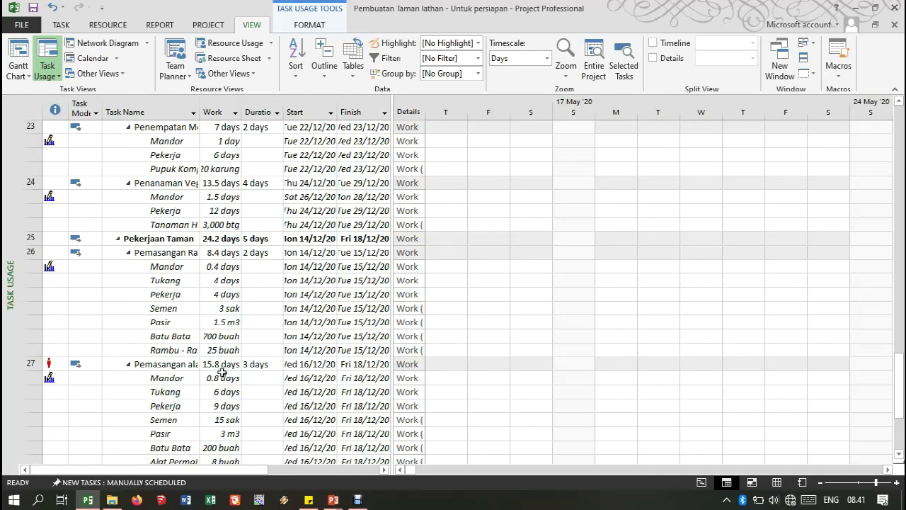
pyautogui.moveTo(197, 104); pyautogui.dragTo(197, 103)
pyautogui.doubleClick(197, 104)
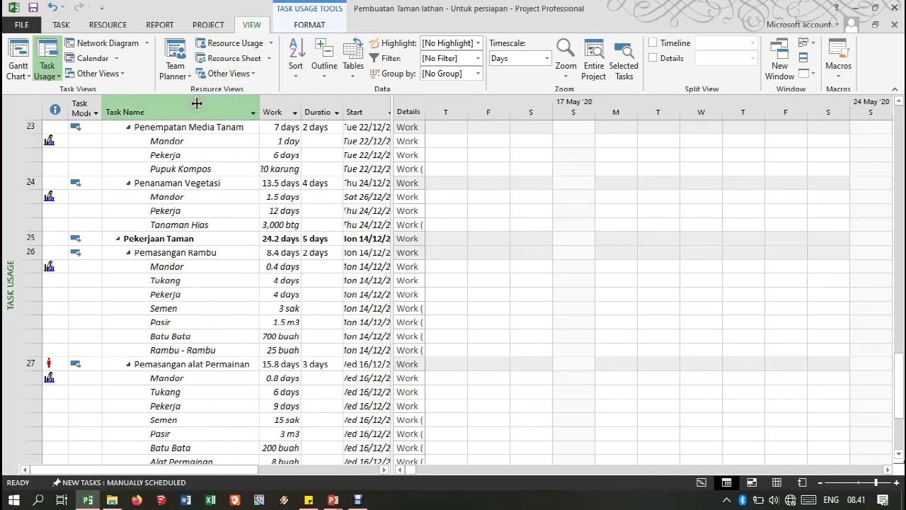
# - Select the Pemasangan Conblok task in the Task Usage table and shift the timeline to earlier dates
pyautogui.scroll(5, 233, 332)
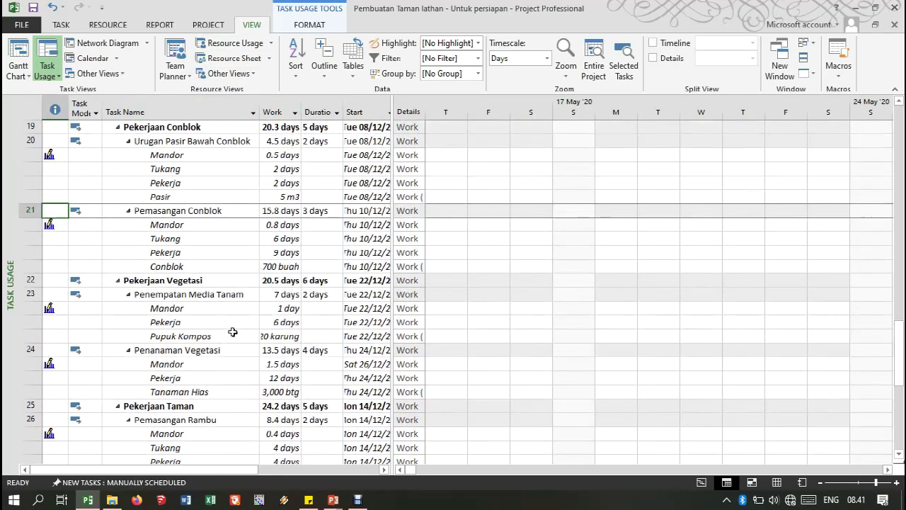
pyautogui.click(191, 254)
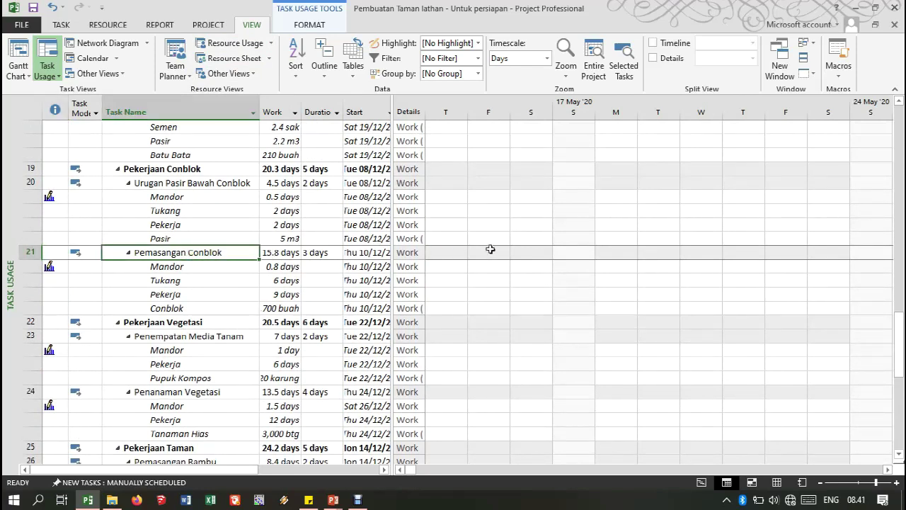
pyautogui.click(399, 469)
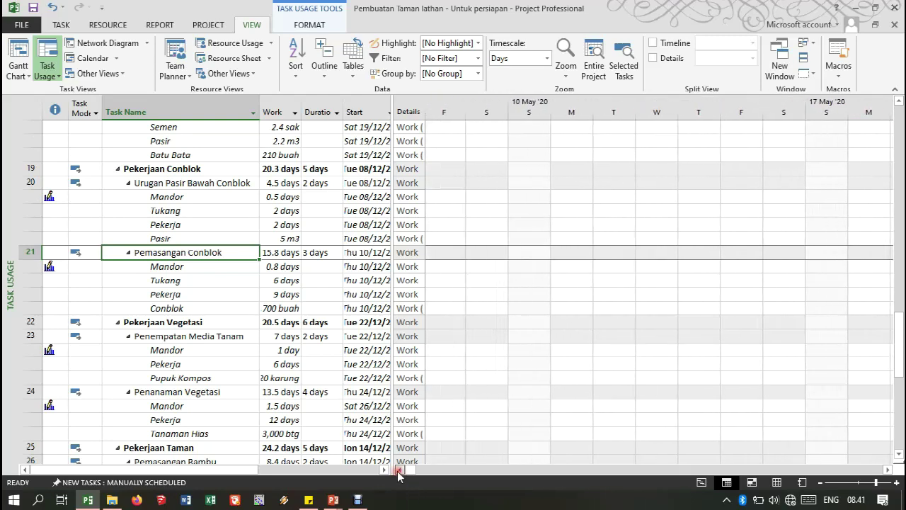
# - Set the timescale's middle tier to Days with the label format Wed 28
pyautogui.rightClick(607, 112)
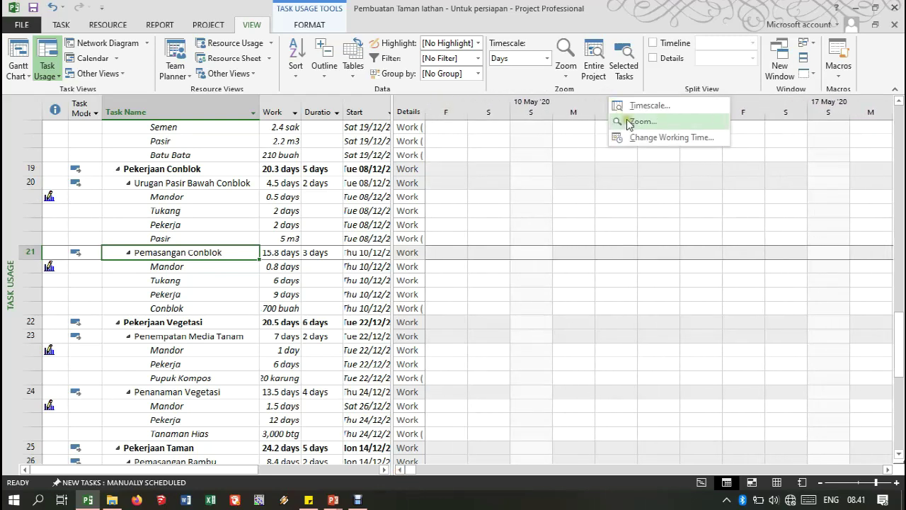
pyautogui.click(647, 106)
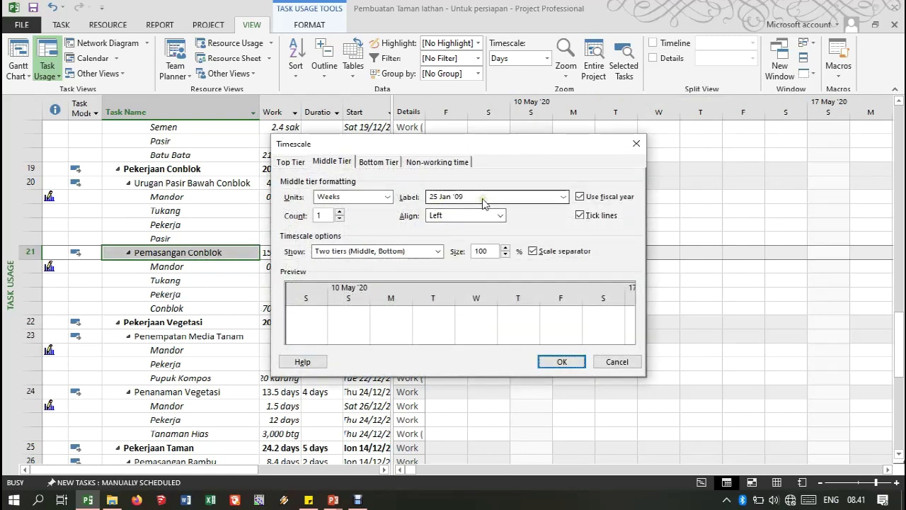
pyautogui.click(481, 199)
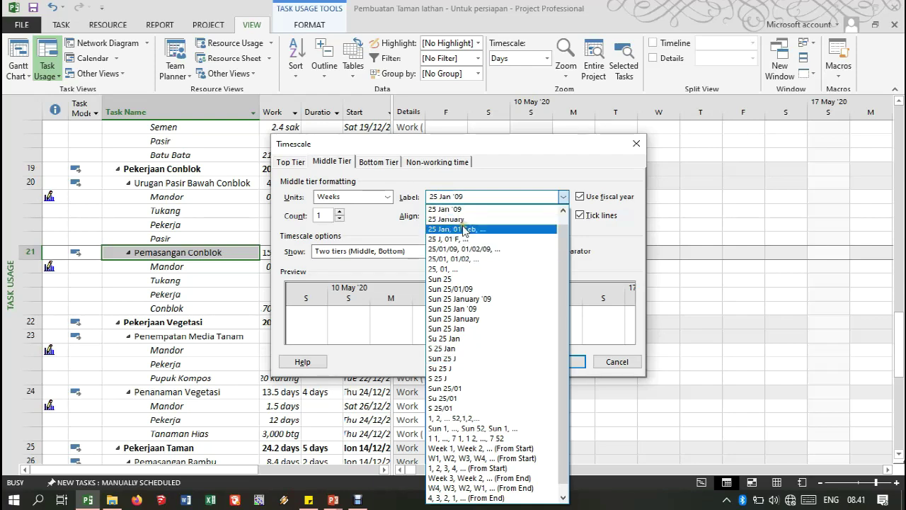
pyautogui.click(388, 196)
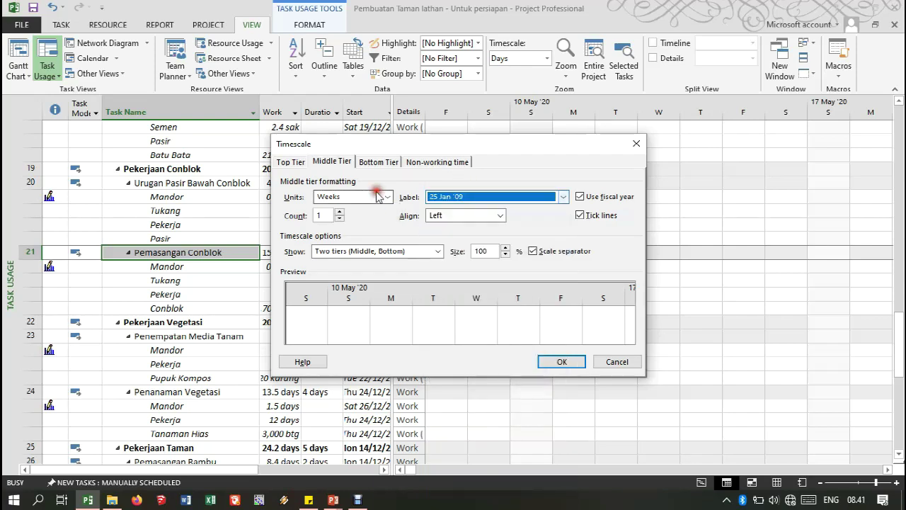
pyautogui.click(387, 196)
pyautogui.click(375, 270)
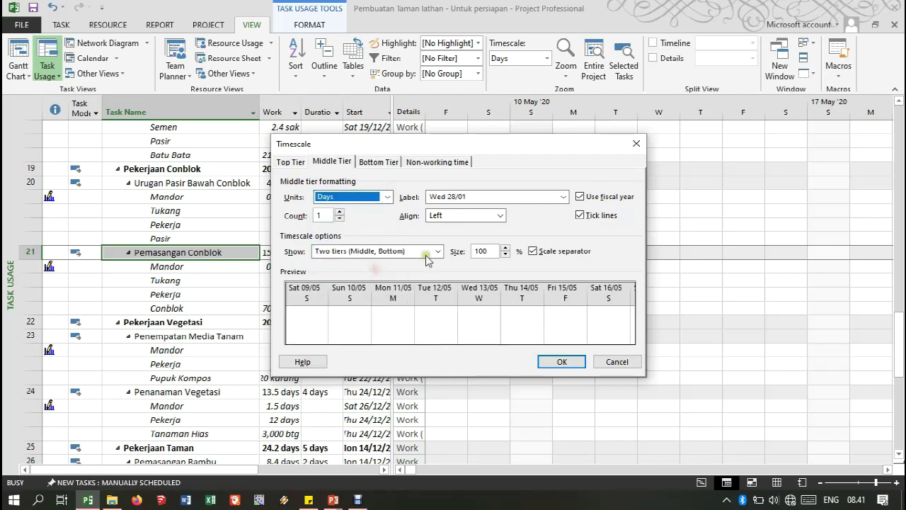
pyautogui.click(513, 196)
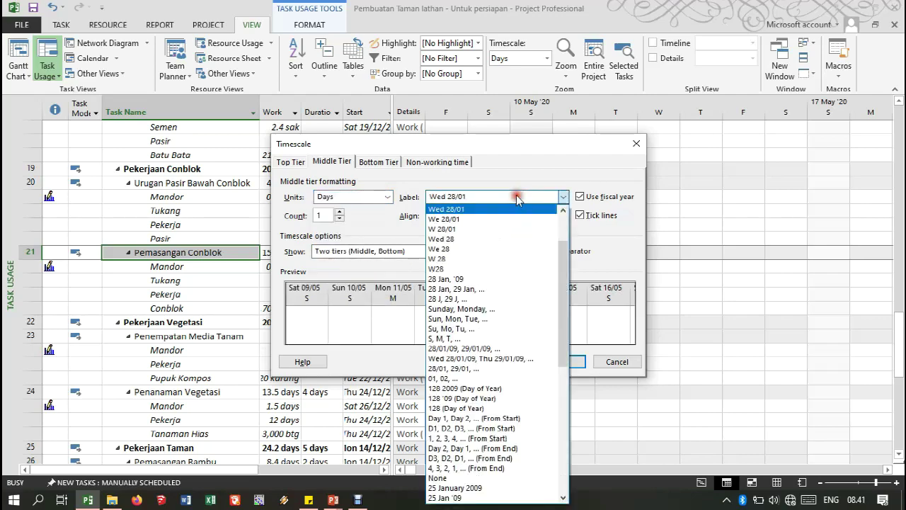
pyautogui.click(467, 240)
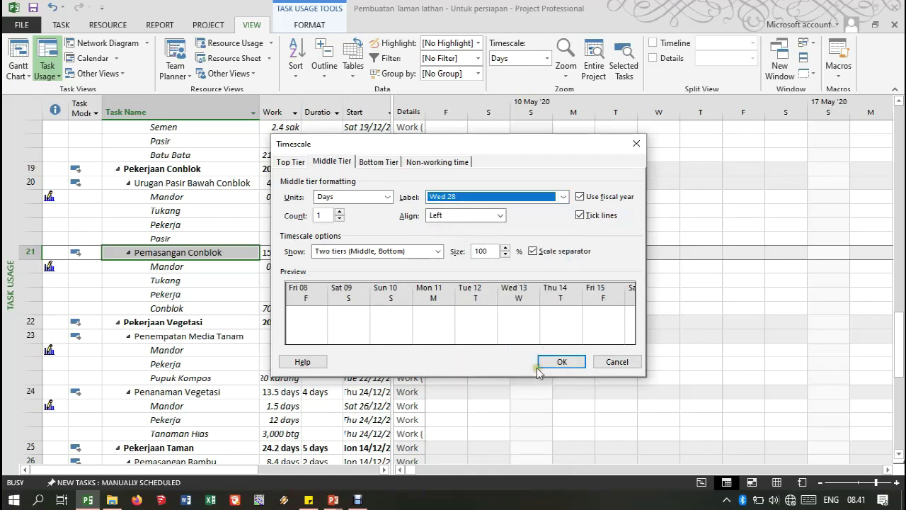
pyautogui.click(536, 363)
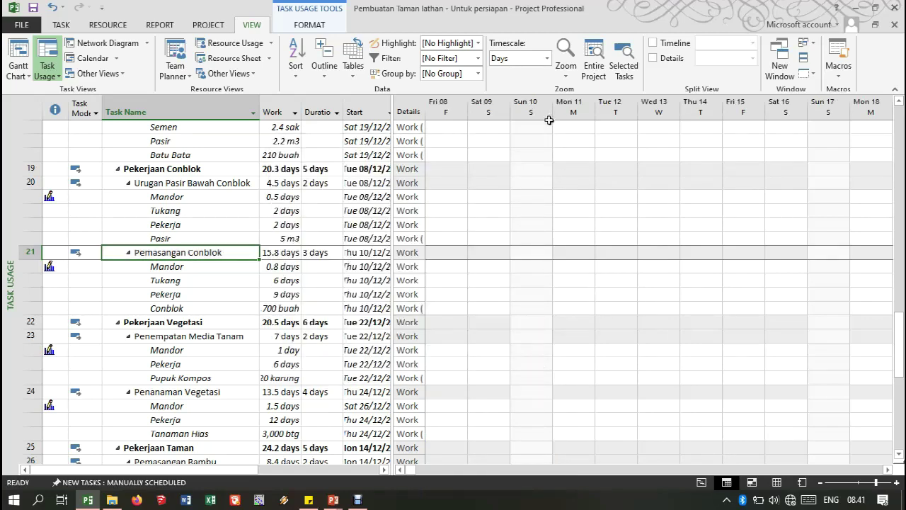
# - Examine the daily work of Mandor, Tukang and Pekerja on Pemasangan Conblok from Thu 10 to Sat 12 December
pyautogui.click(528, 175)
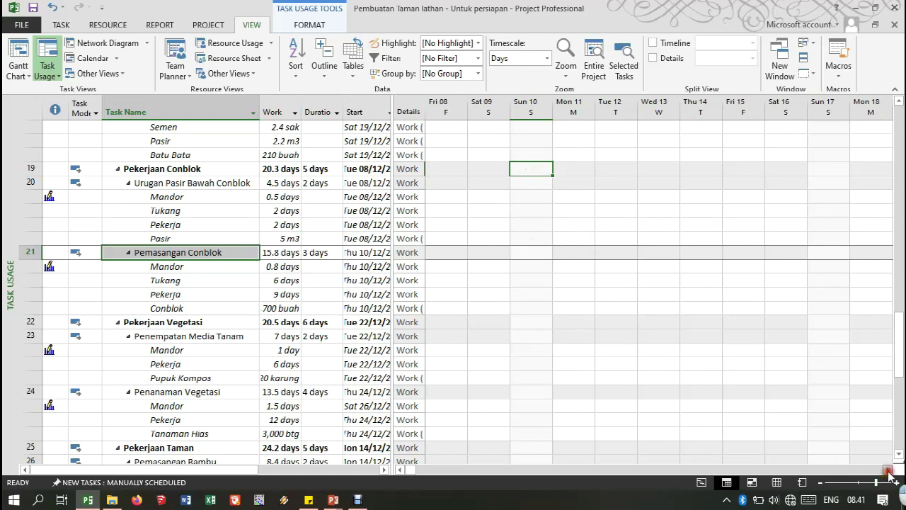
pyautogui.moveTo(889, 473); pyautogui.dragTo(665, 473)
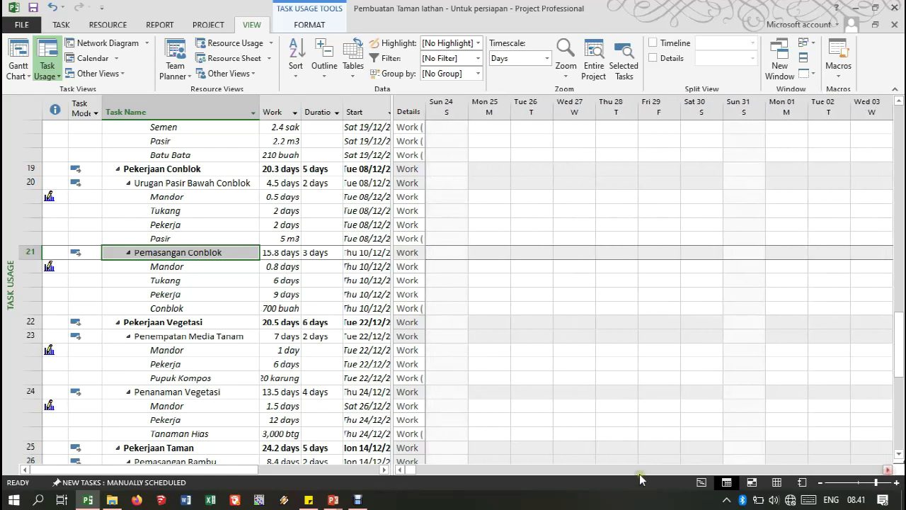
pyautogui.moveTo(425, 469); pyautogui.dragTo(449, 469)
pyautogui.click(887, 469)
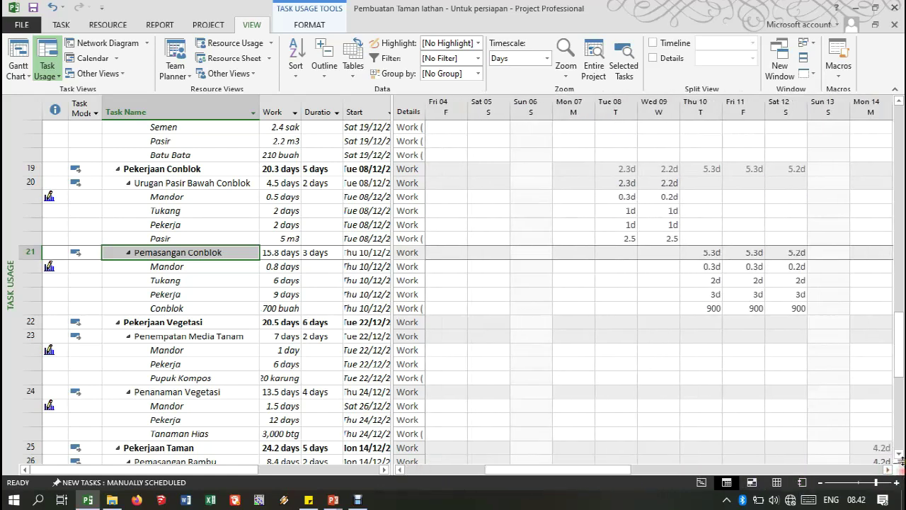
pyautogui.click(887, 469)
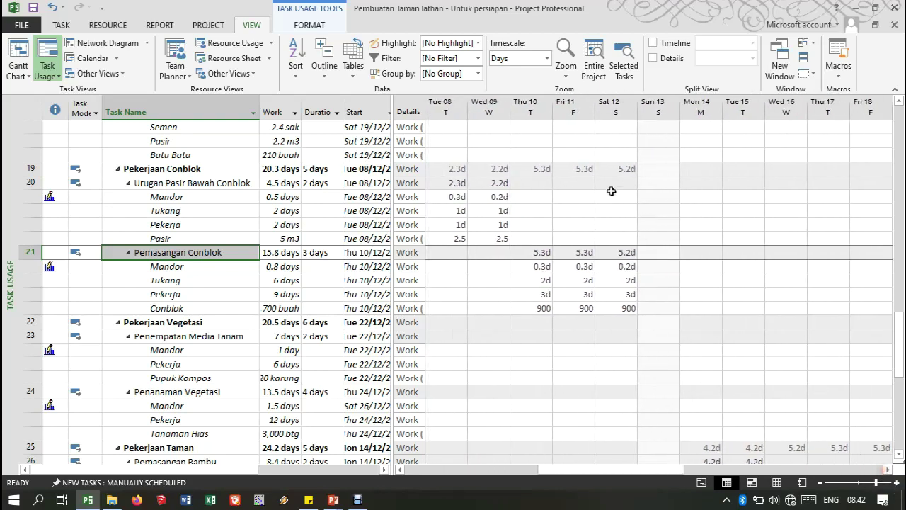
pyautogui.click(542, 269)
pyautogui.click(580, 267)
pyautogui.click(628, 269)
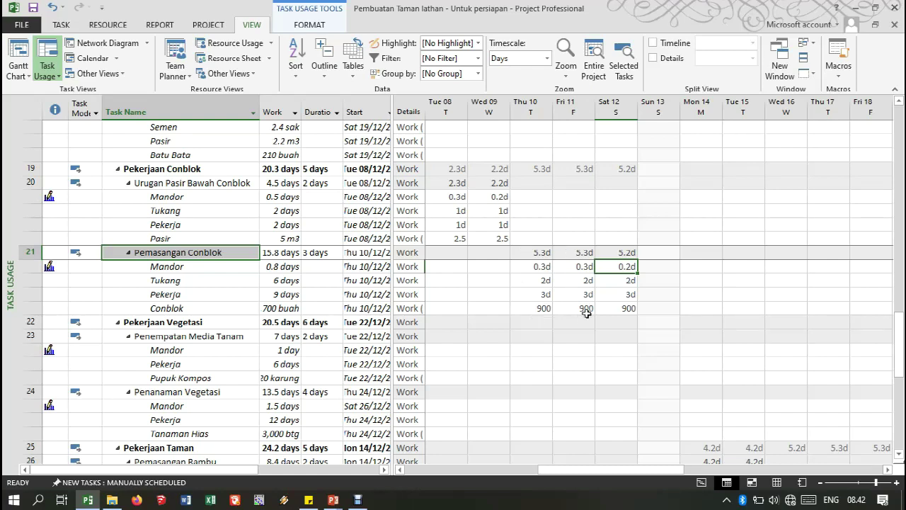
pyautogui.click(206, 282)
pyautogui.click(207, 294)
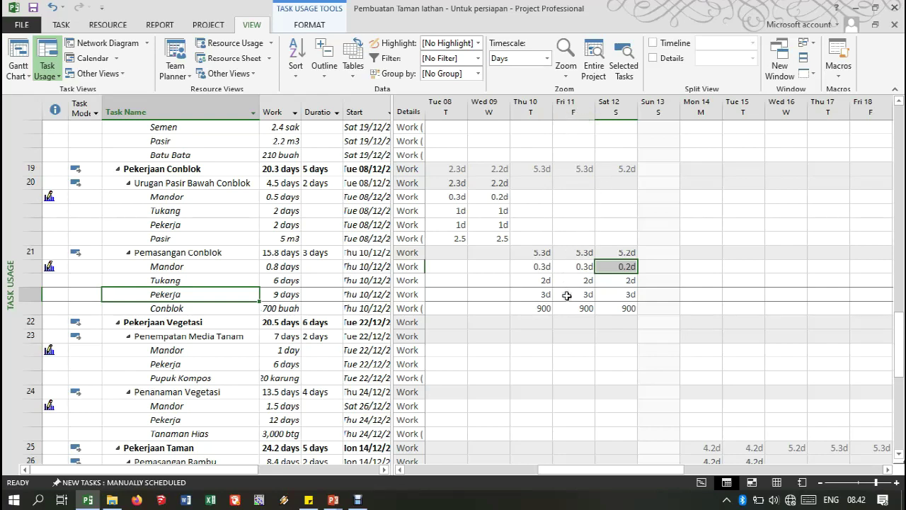
# - Set Tukang's work on Pemasangan Conblok to 3 days on Fri 11 and 1 day on Sat 12
pyautogui.click(613, 279)
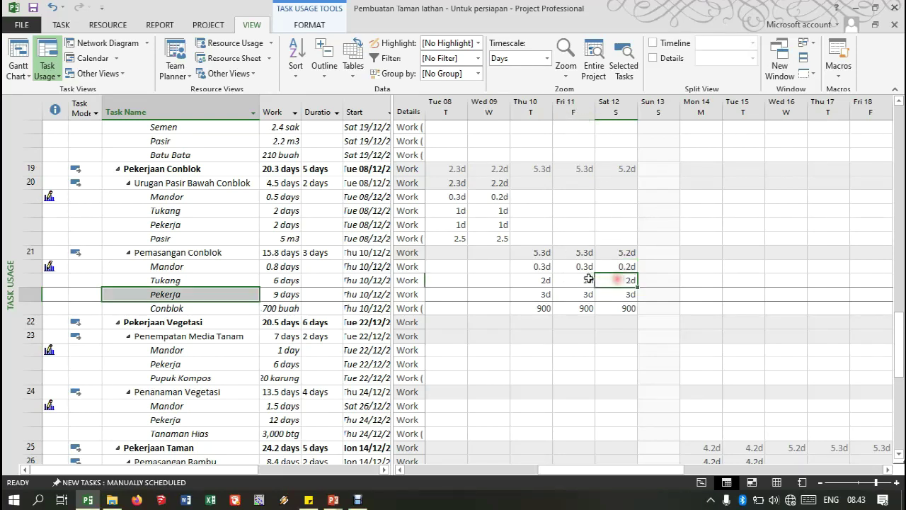
pyautogui.click(574, 282)
pyautogui.click(624, 282)
pyautogui.click(585, 280)
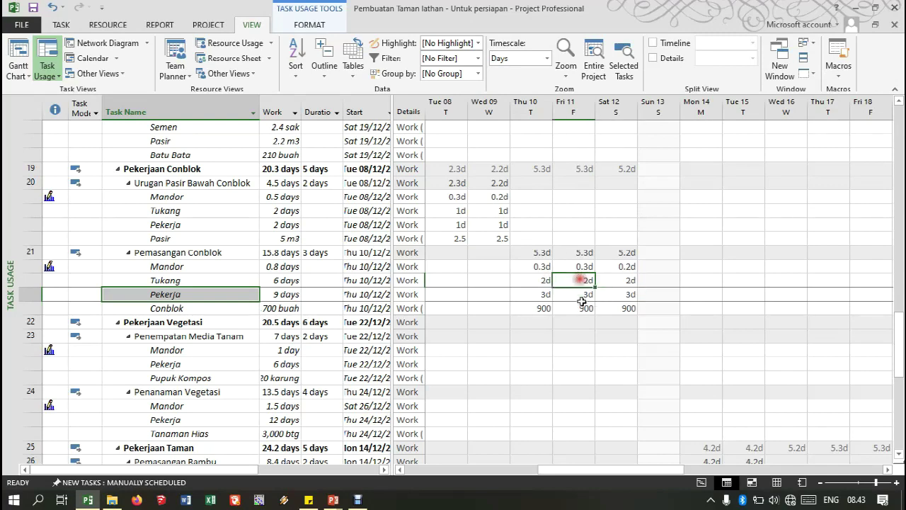
pyautogui.write('3')
pyautogui.click(614, 279)
pyautogui.write('1')
pyautogui.click(599, 291)
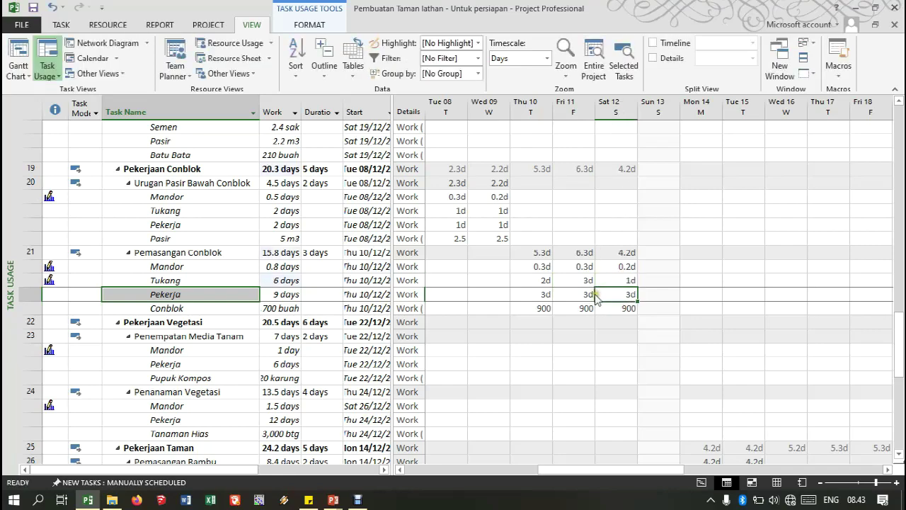
# - Set Pekerja's work on Pemasangan Conblok to 4 days on Fri 11 and 2 days on Sat 12
pyautogui.click(586, 283)
pyautogui.click(583, 292)
pyautogui.click(609, 292)
pyautogui.click(585, 294)
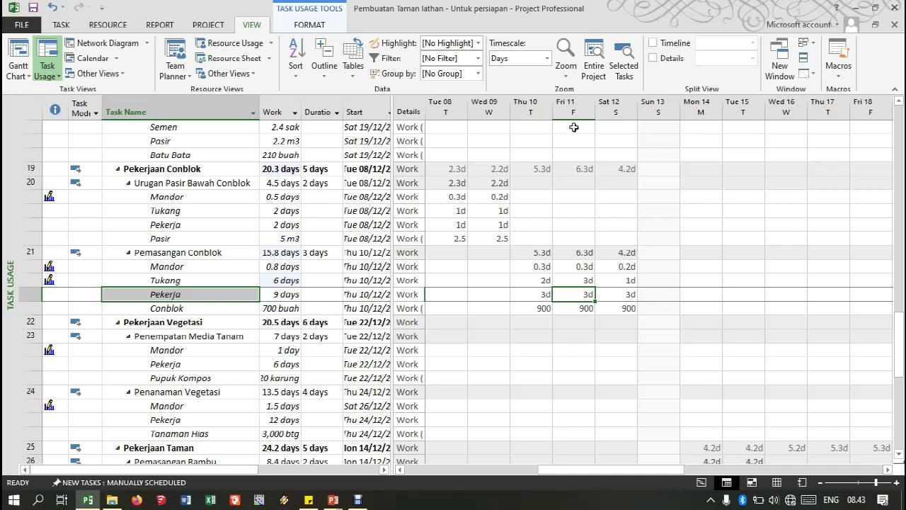
pyautogui.write('4')
pyautogui.click(614, 296)
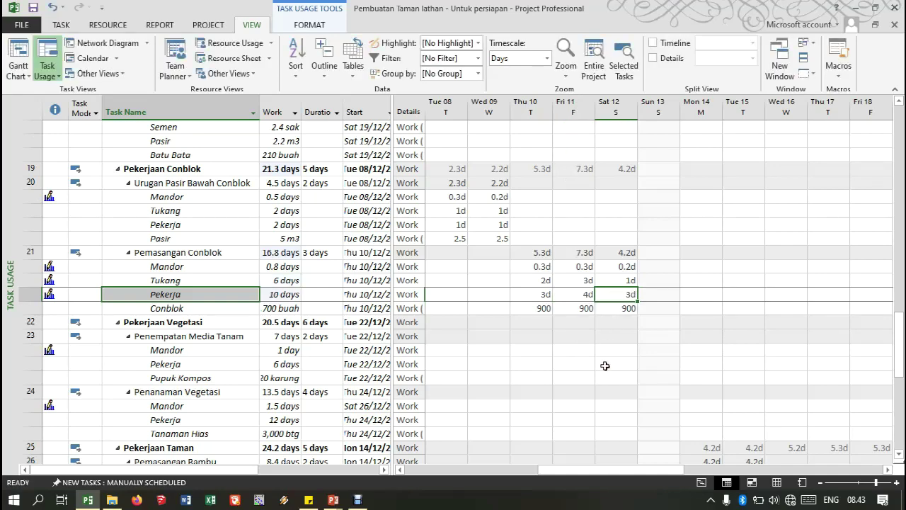
pyautogui.write('2')
# - Set the Conblok material quantity for Pemasangan Conblok to 1,300 on Fri 11 and 500 on Sat 12
pyautogui.click(540, 308)
pyautogui.click(204, 305)
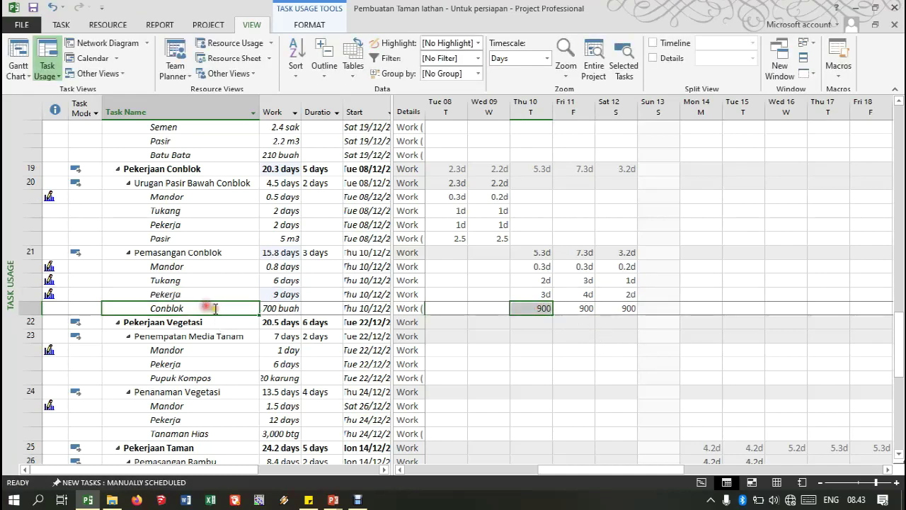
pyautogui.click(589, 306)
pyautogui.click(622, 306)
pyautogui.click(555, 308)
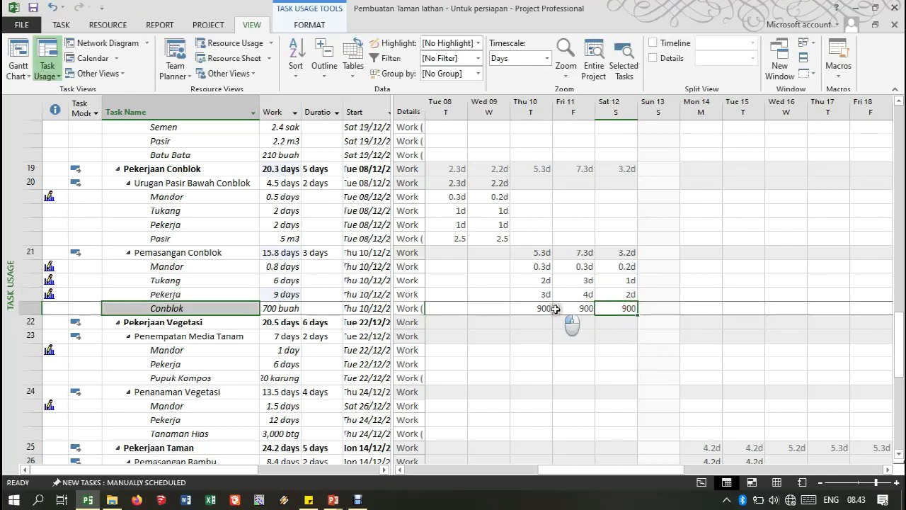
pyautogui.click(620, 310)
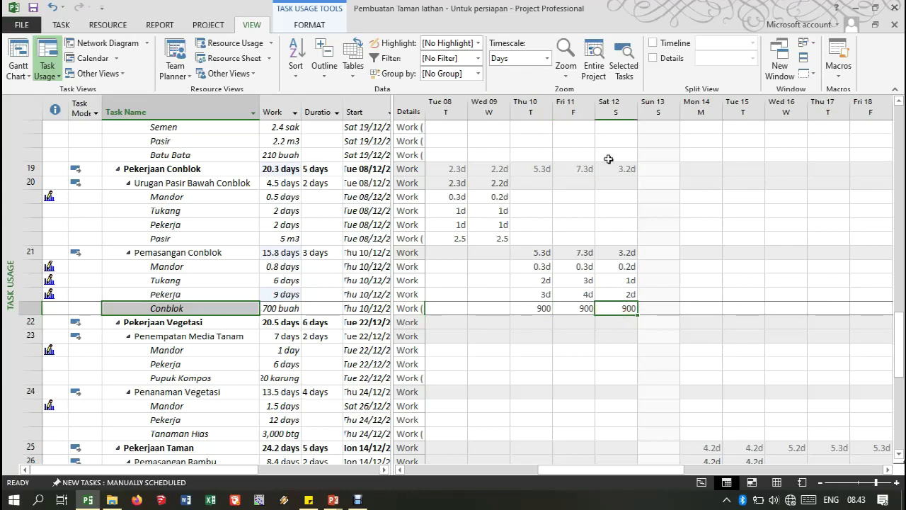
pyautogui.click(586, 309)
pyautogui.click(608, 309)
pyautogui.click(579, 309)
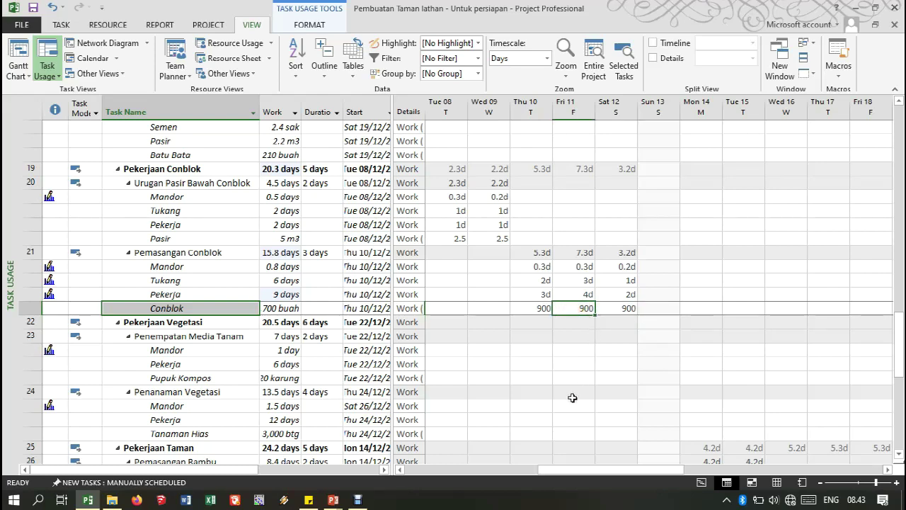
pyautogui.click(609, 310)
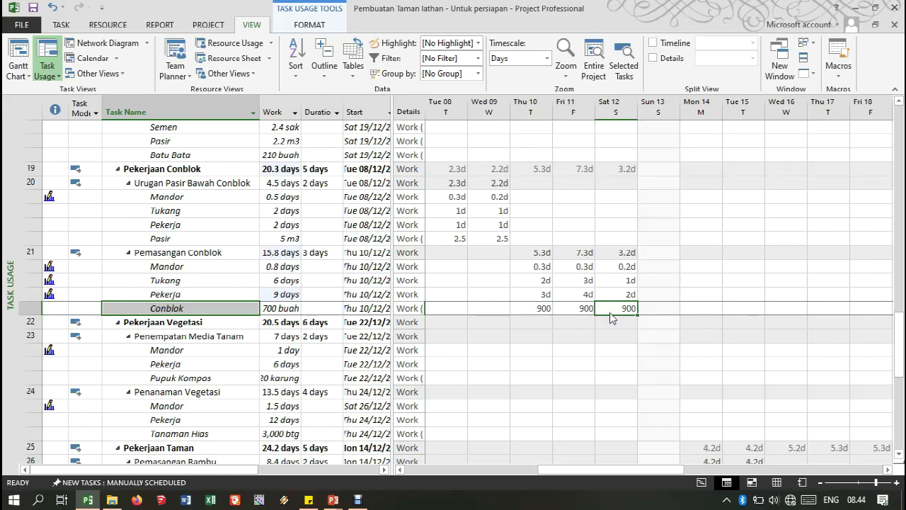
pyautogui.click(583, 310)
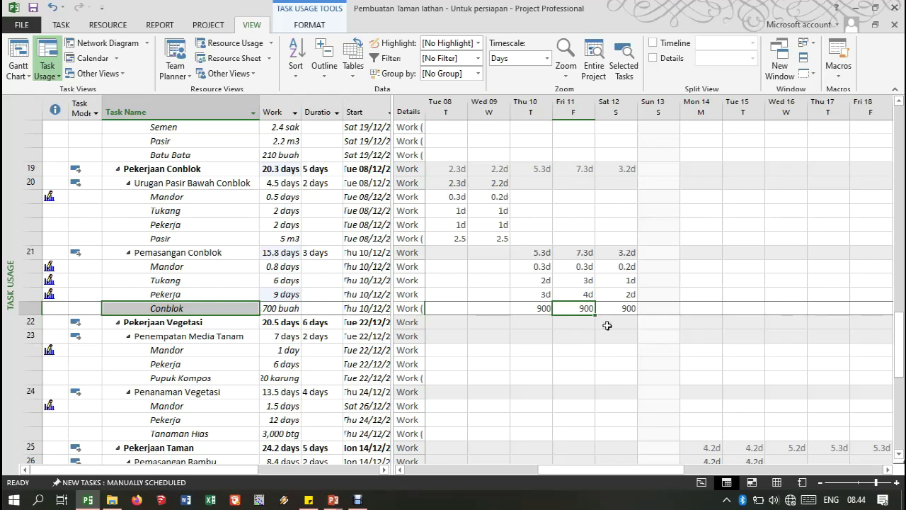
pyautogui.write('1,')
pyautogui.write('3')
pyautogui.write('00')
pyautogui.click(626, 306)
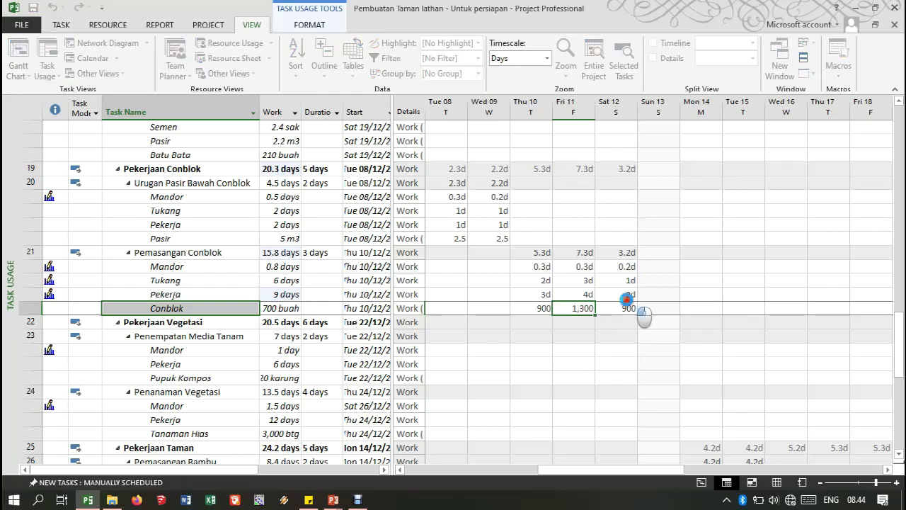
pyautogui.write('500')
pyautogui.click(625, 336)
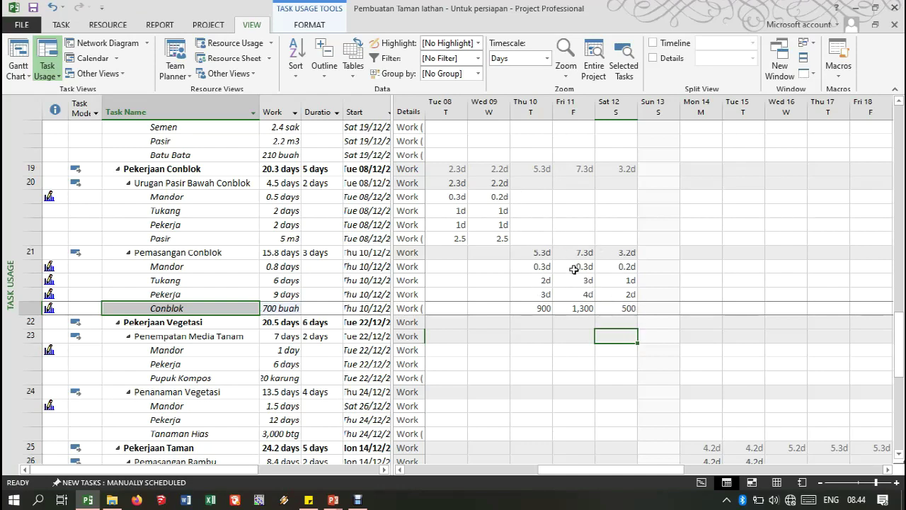
# - Check Tukang's allocation in the Resource Graph, and return to the Calendar view
pyautogui.click(246, 74)
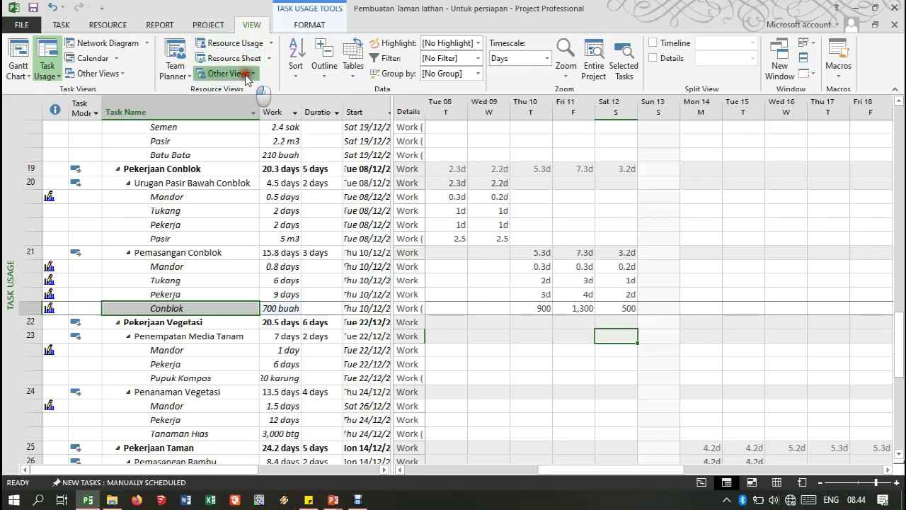
pyautogui.click(251, 118)
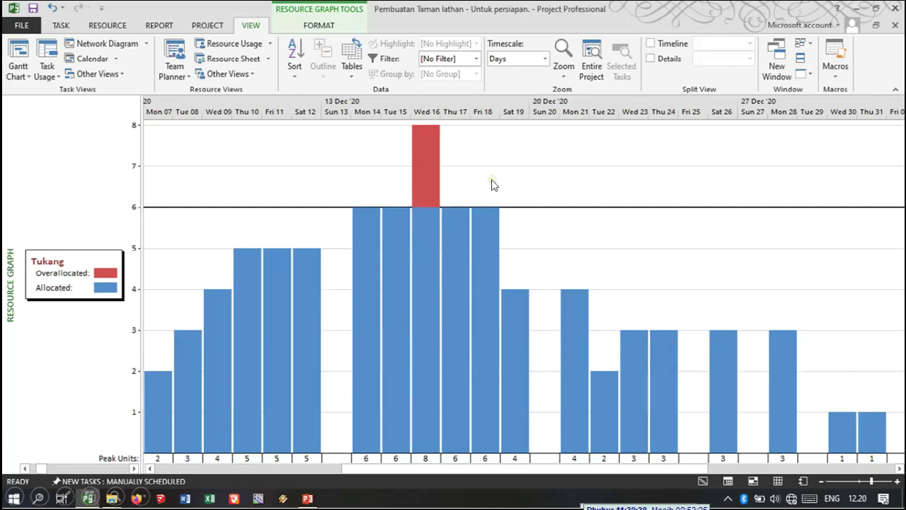
pyautogui.click(122, 64)
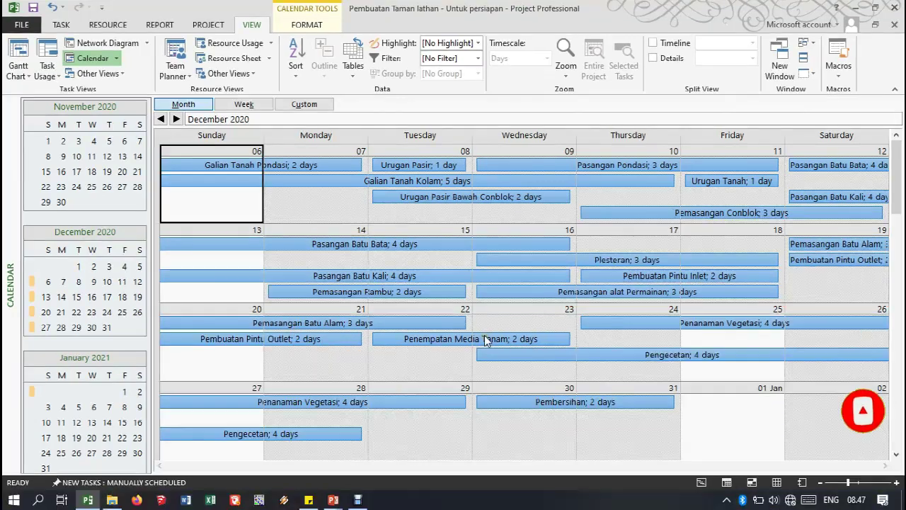
# - Show the Task Form details below the Calendar and examine the resource assignments of Plesteran and Pemasangan alat Permainan
pyautogui.click(652, 59)
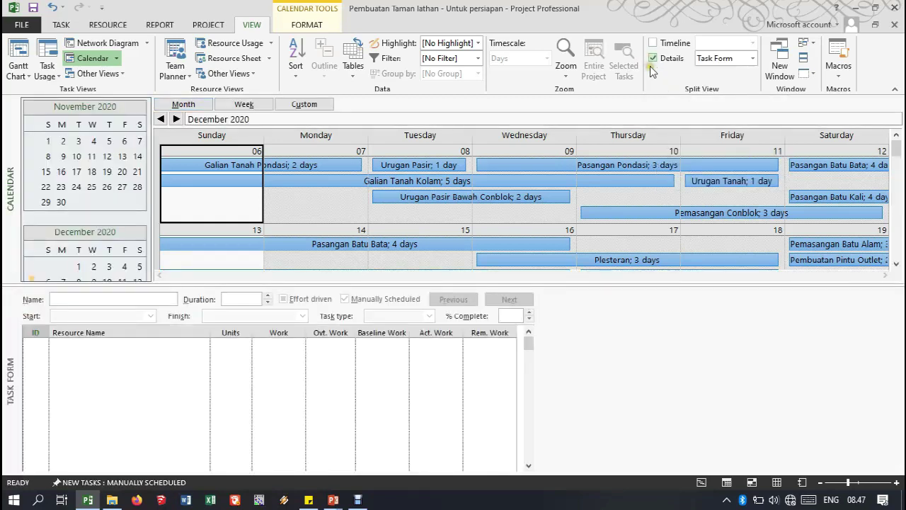
pyautogui.scroll(-1, 639, 229)
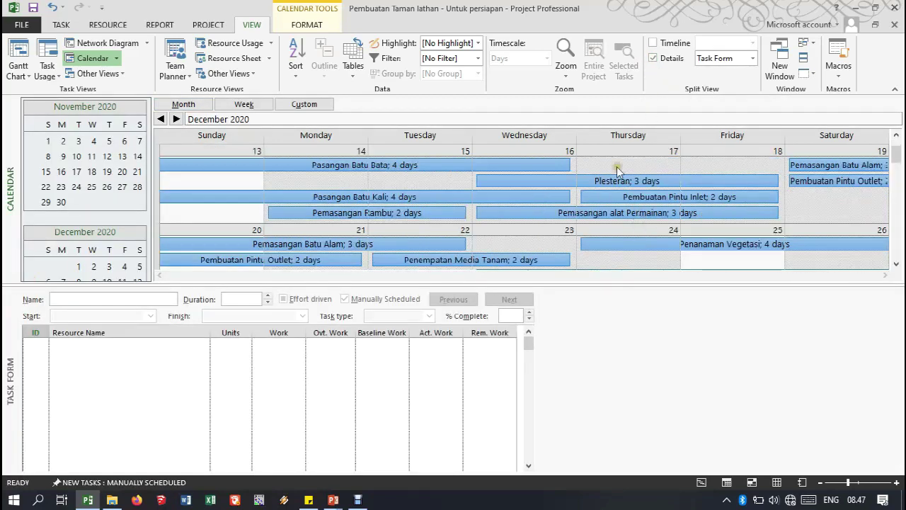
pyautogui.click(525, 180)
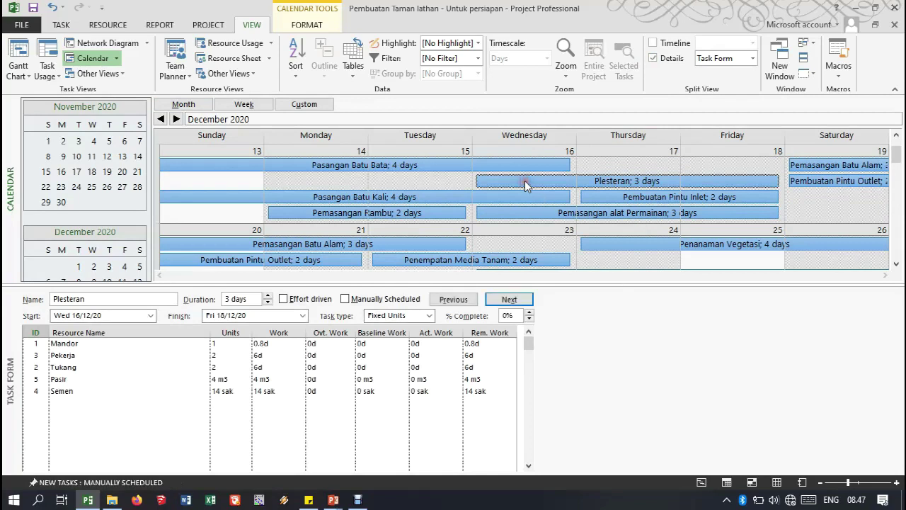
pyautogui.click(227, 367)
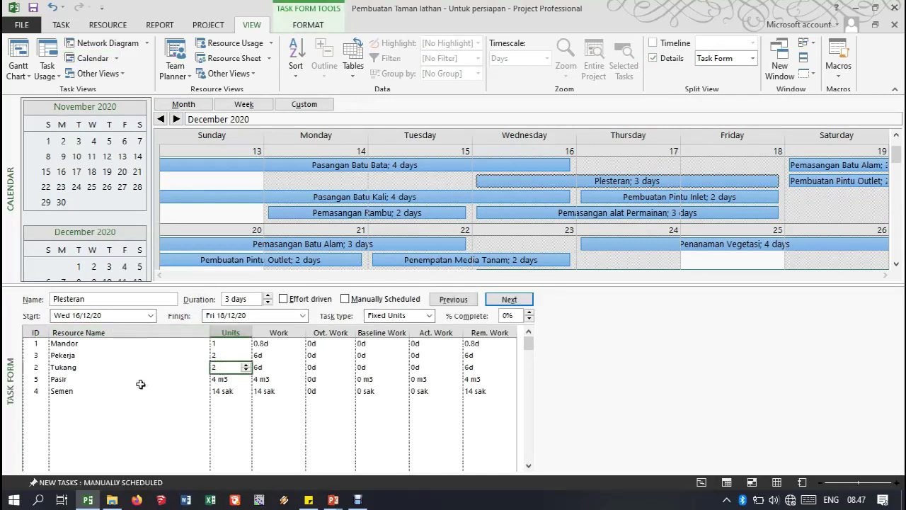
pyautogui.click(631, 212)
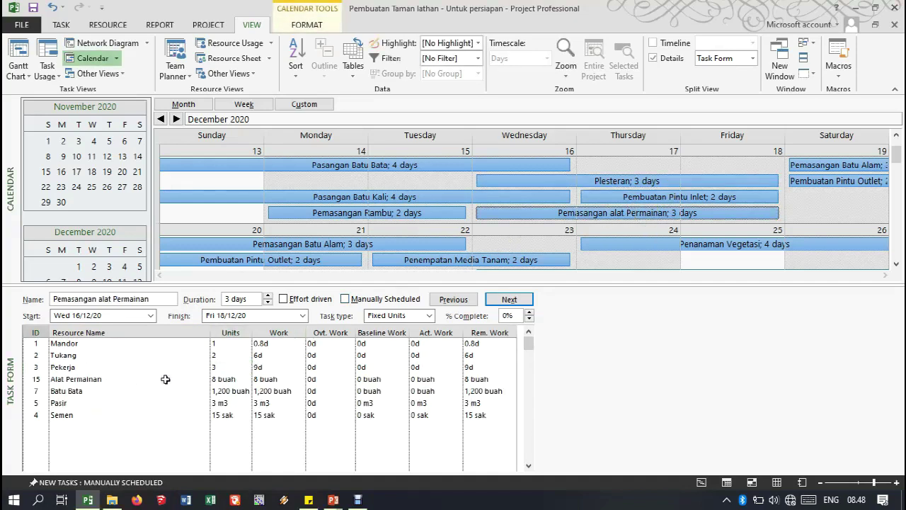
# - In the Gantt Chart, set a 1-day lag on the dependency from Pemasangan Rambu to Pemasangan alat Permainan
pyautogui.click(217, 356)
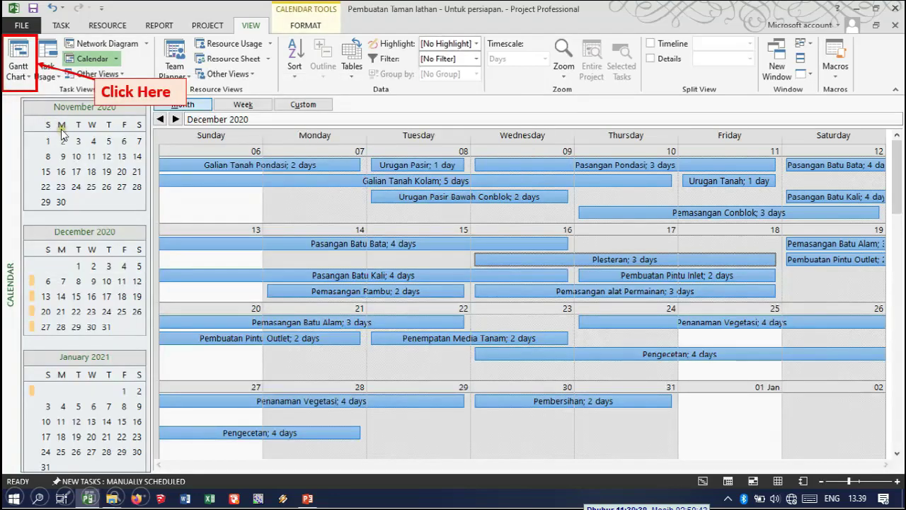
pyautogui.click(34, 56)
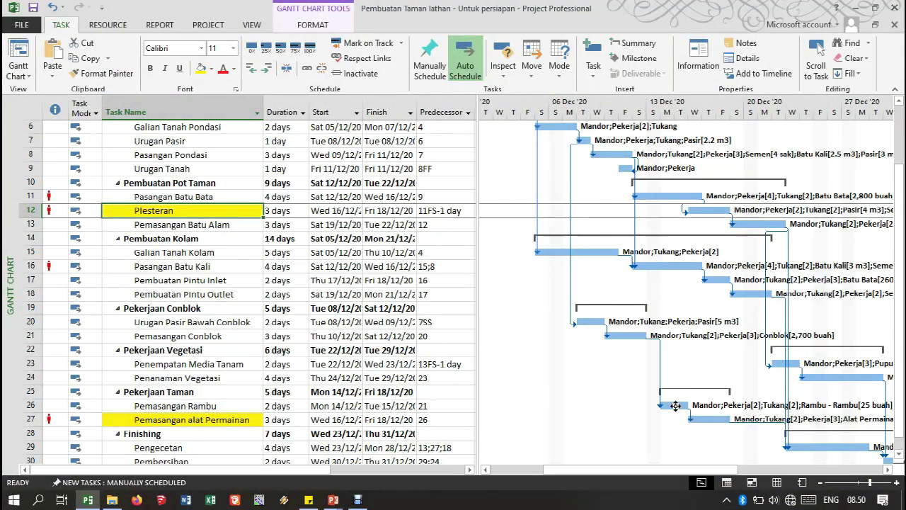
pyautogui.click(675, 406)
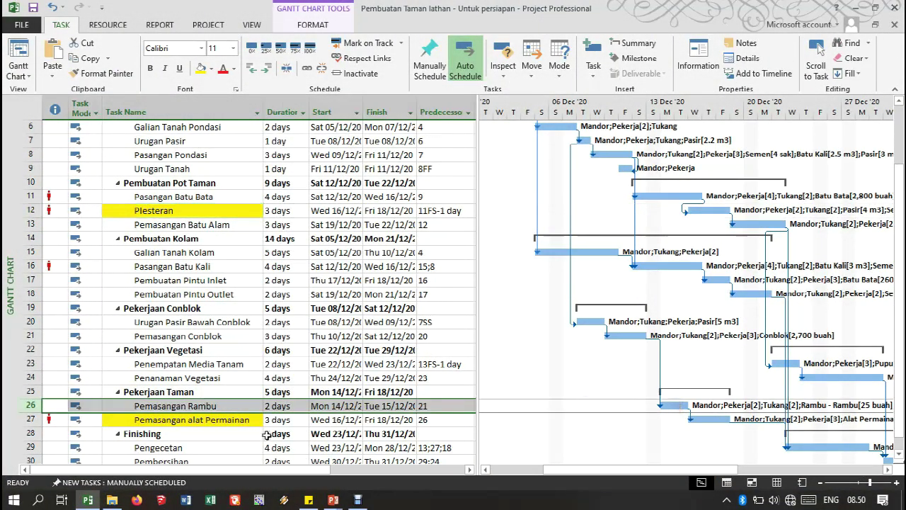
pyautogui.click(221, 419)
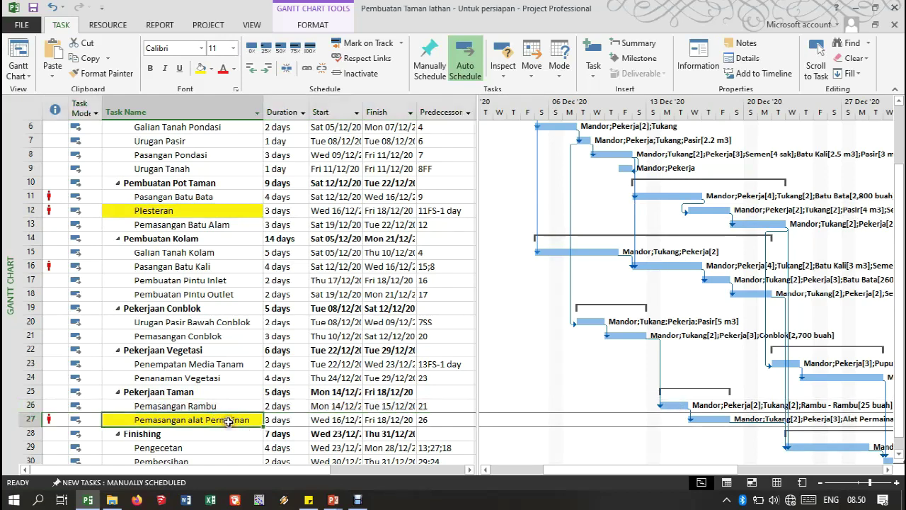
pyautogui.doubleClick(690, 414)
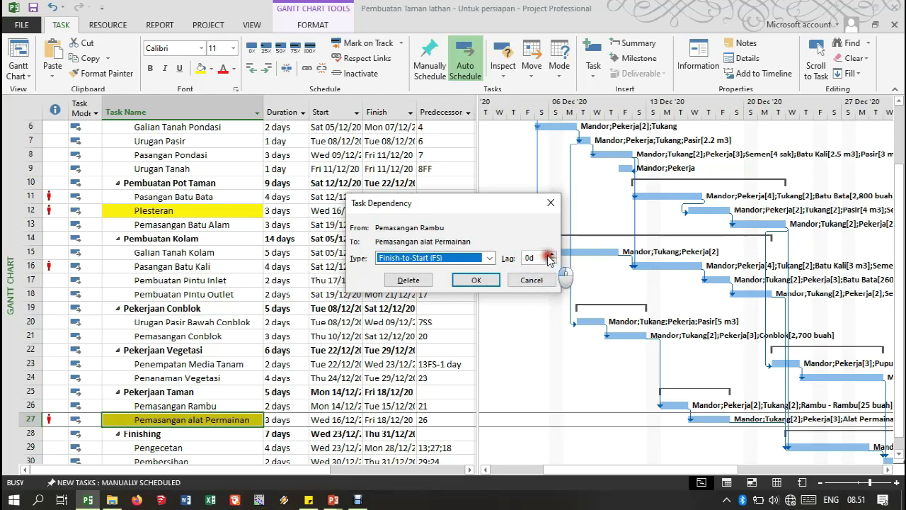
pyautogui.click(551, 254)
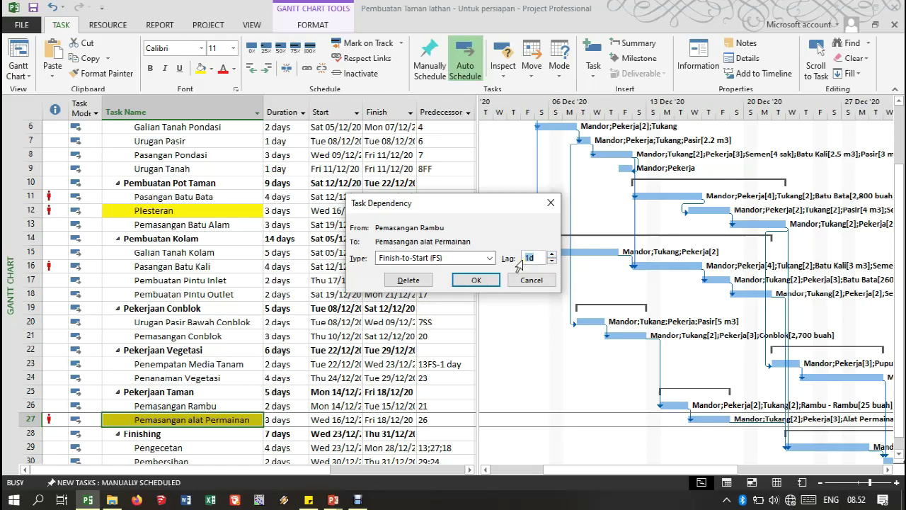
pyautogui.click(478, 280)
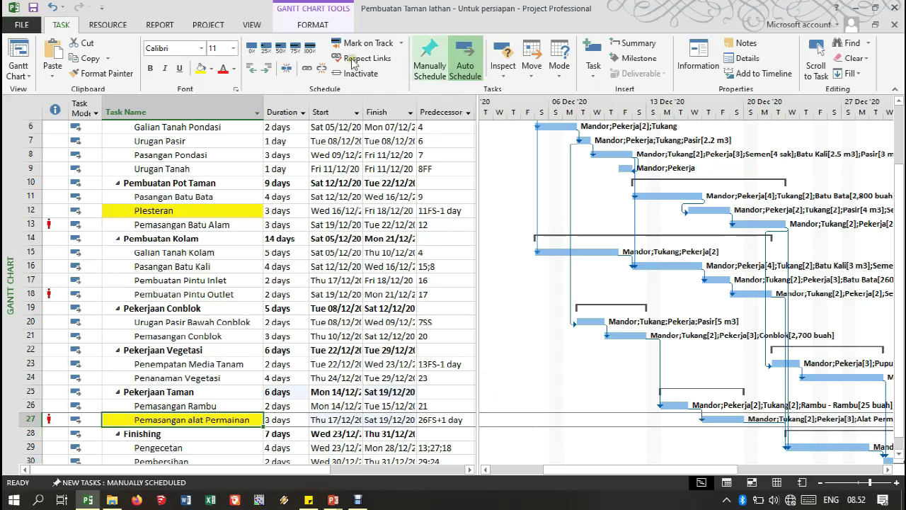
# - Check Tukang's daily allocation in the Resource Graph for December
pyautogui.click(253, 26)
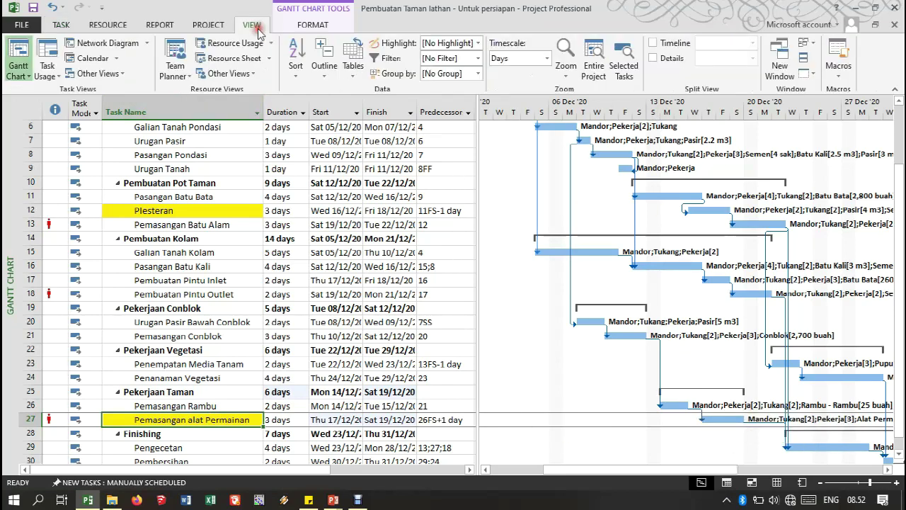
pyautogui.click(255, 73)
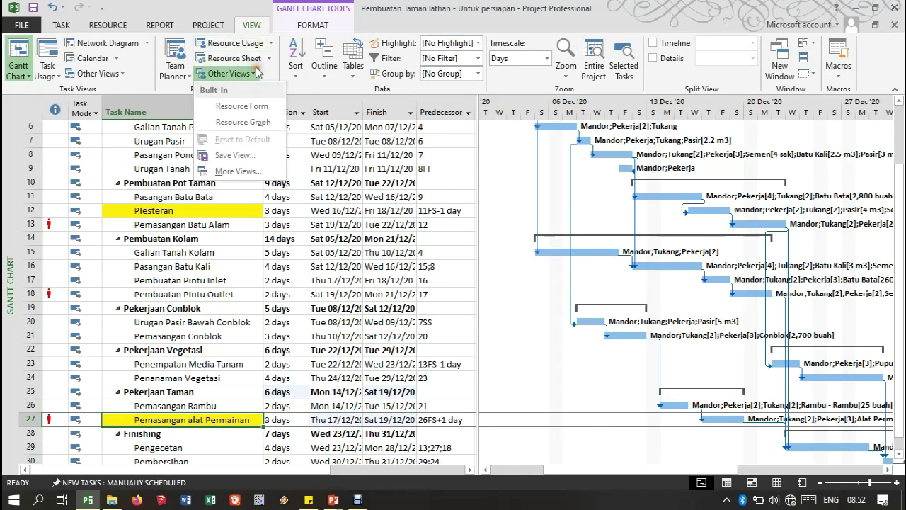
pyautogui.click(242, 123)
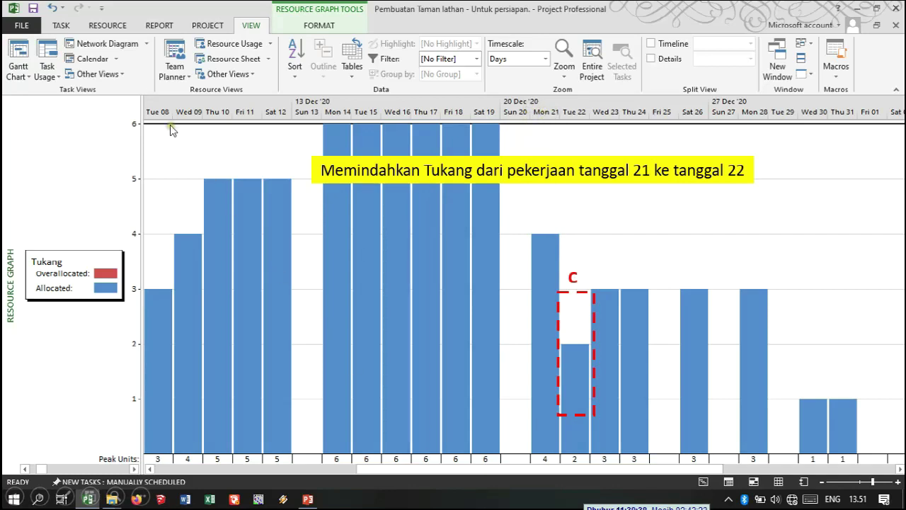
# - Show the Task Form below the Calendar and examine the resource assignments of Pemasangan Batu Alam, Pembuatan Pintu Outlet and Penempatan Media Tanam
pyautogui.click(87, 62)
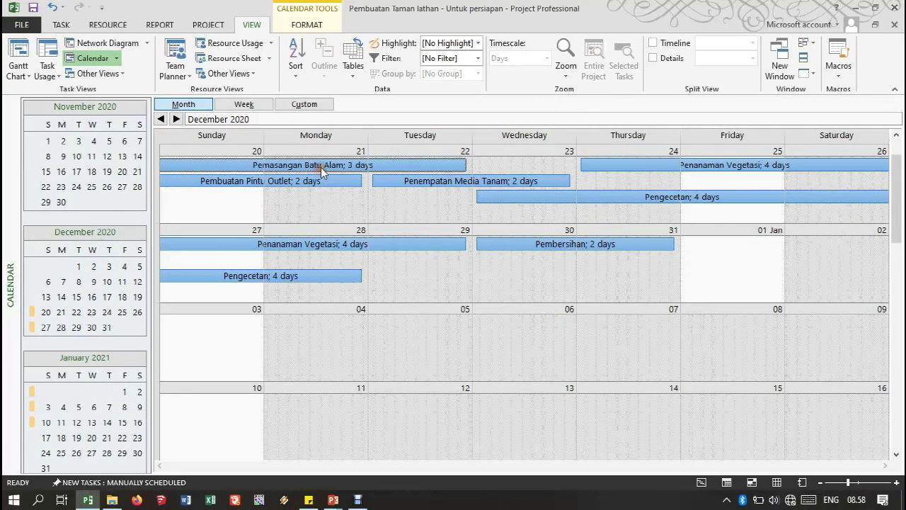
pyautogui.click(659, 60)
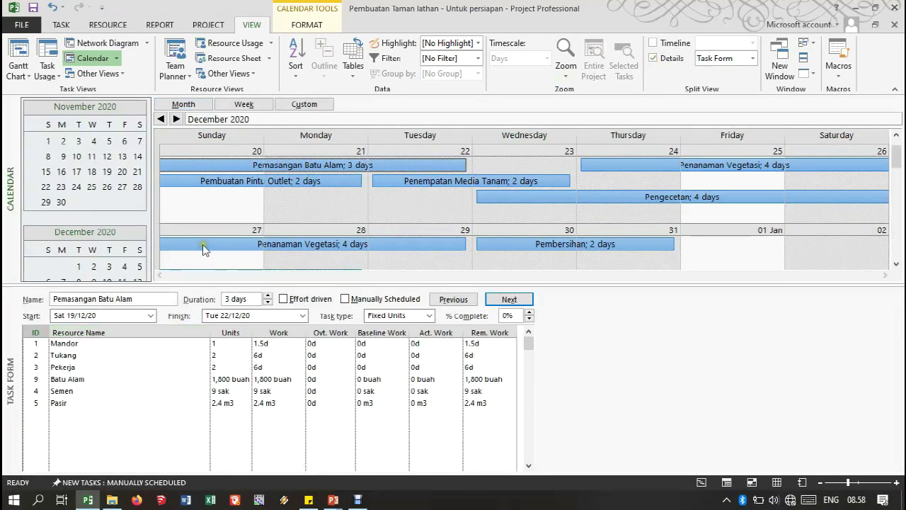
pyautogui.click(223, 366)
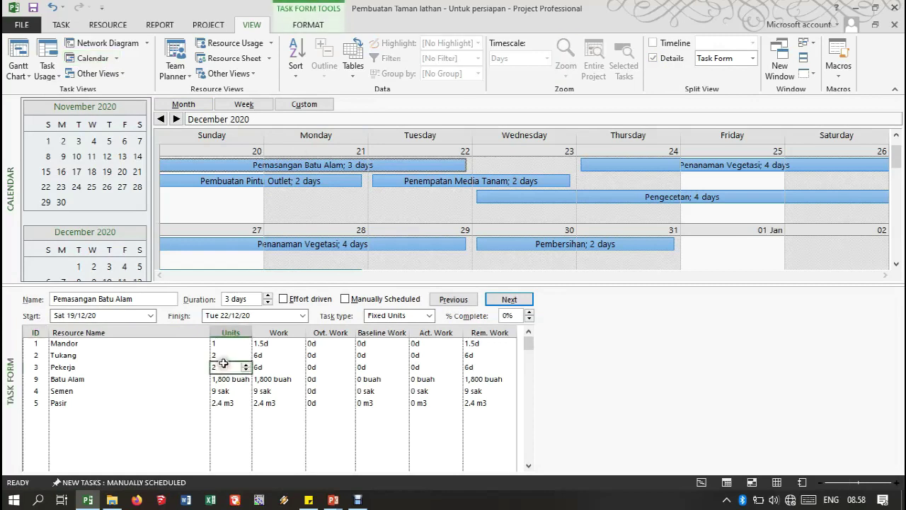
pyautogui.click(297, 183)
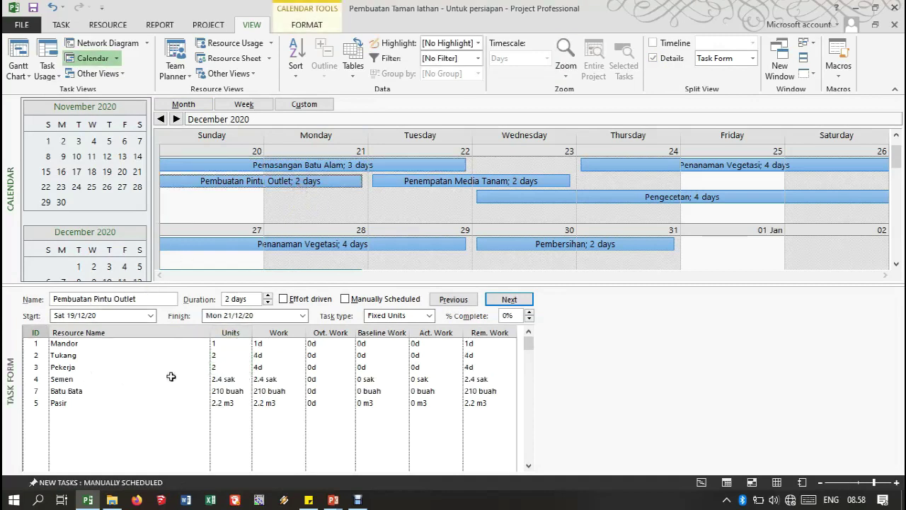
pyautogui.click(214, 356)
pyautogui.click(417, 182)
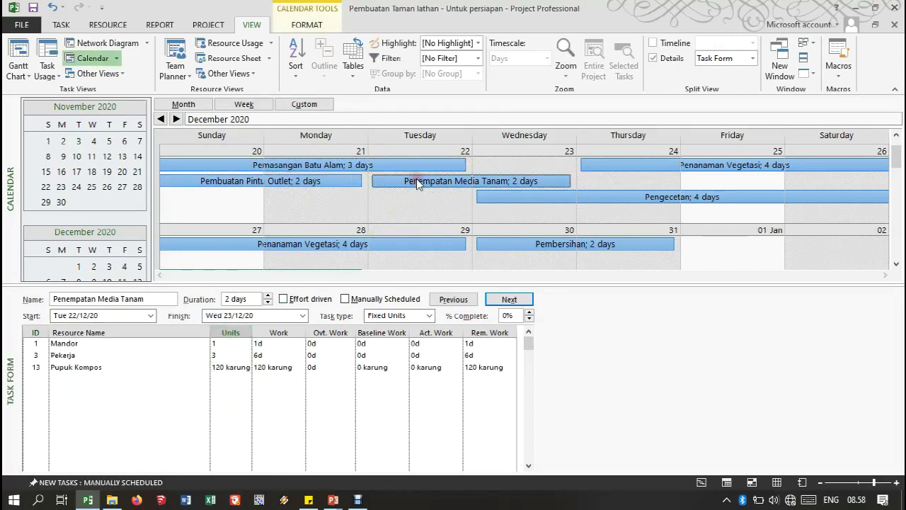
pyautogui.click(209, 354)
pyautogui.click(216, 355)
pyautogui.click(121, 356)
pyautogui.click(220, 355)
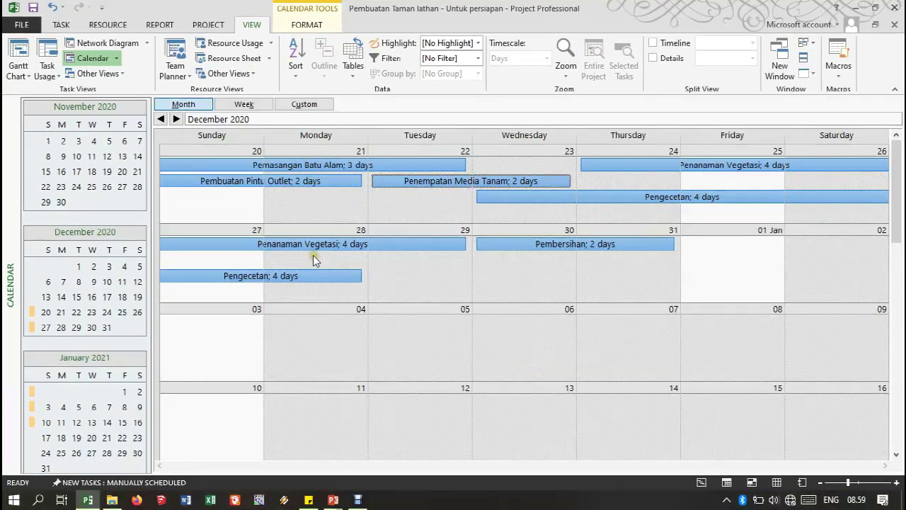
# - In Task Usage, set Tukang's work on Pemasangan Batu Alam to 1 day on Mon 21 and 3 days on Tue 22
pyautogui.click(311, 163)
pyautogui.click(47, 51)
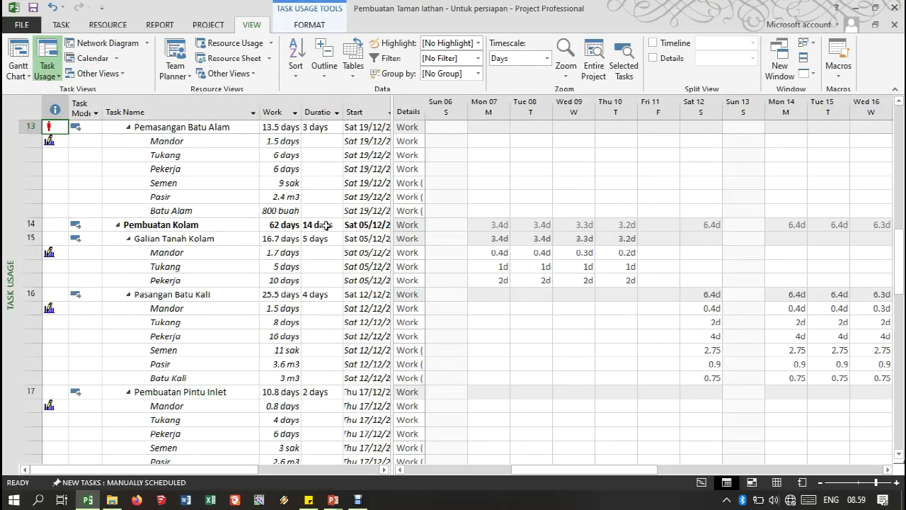
pyautogui.scroll(1, 326, 225)
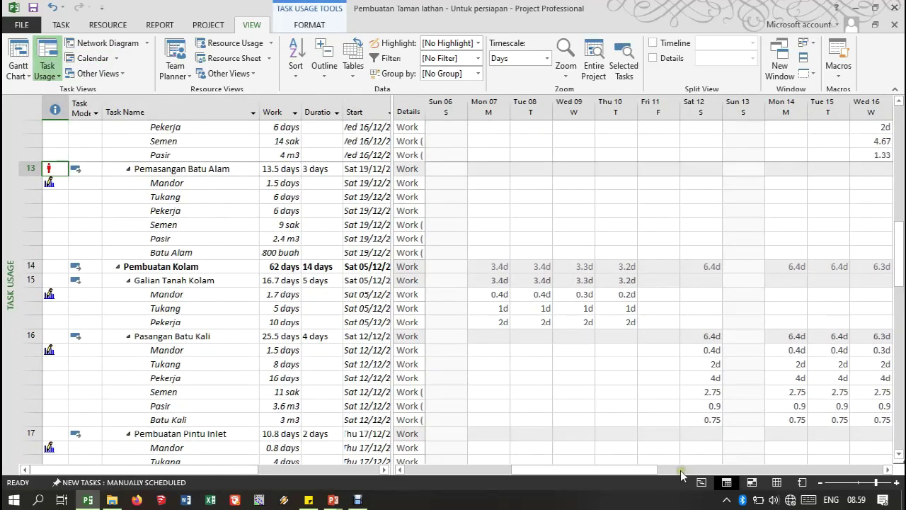
pyautogui.click(889, 469)
pyautogui.moveTo(890, 472); pyautogui.dragTo(890, 472)
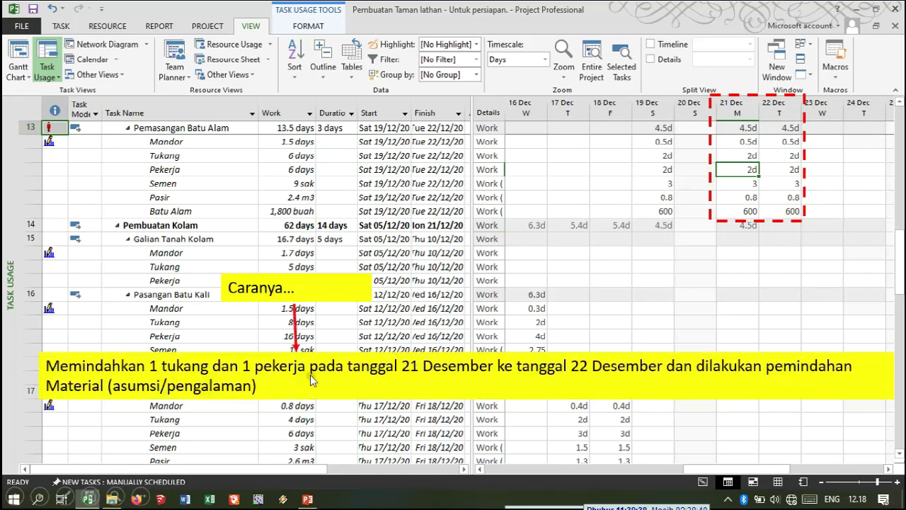
pyautogui.click(742, 170)
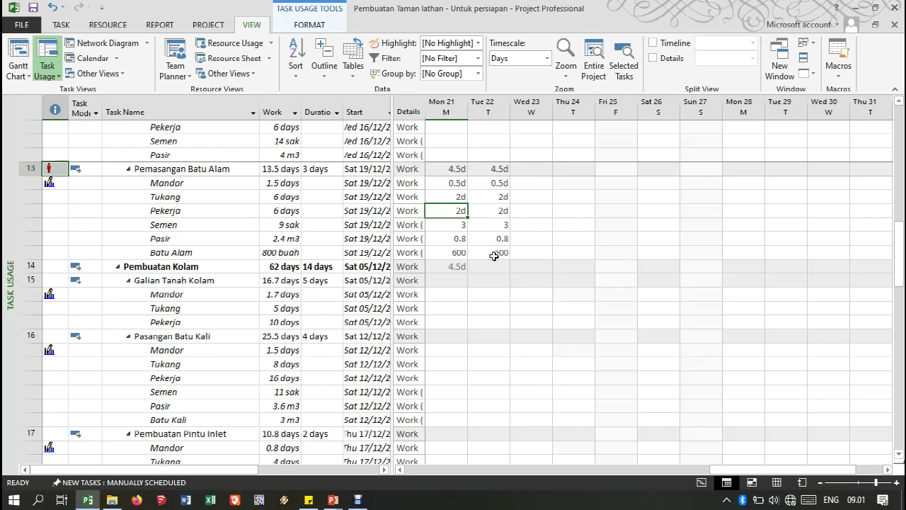
pyautogui.click(459, 197)
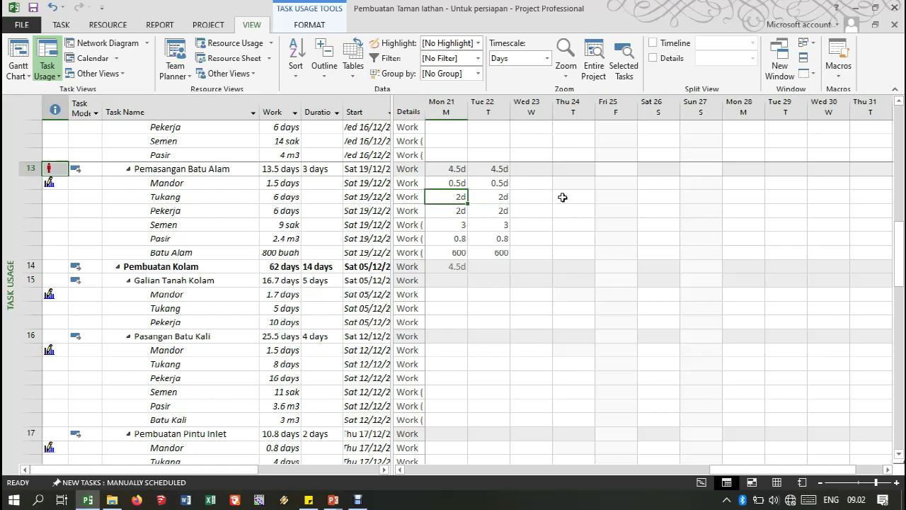
pyautogui.write('1')
pyautogui.press('Tab')
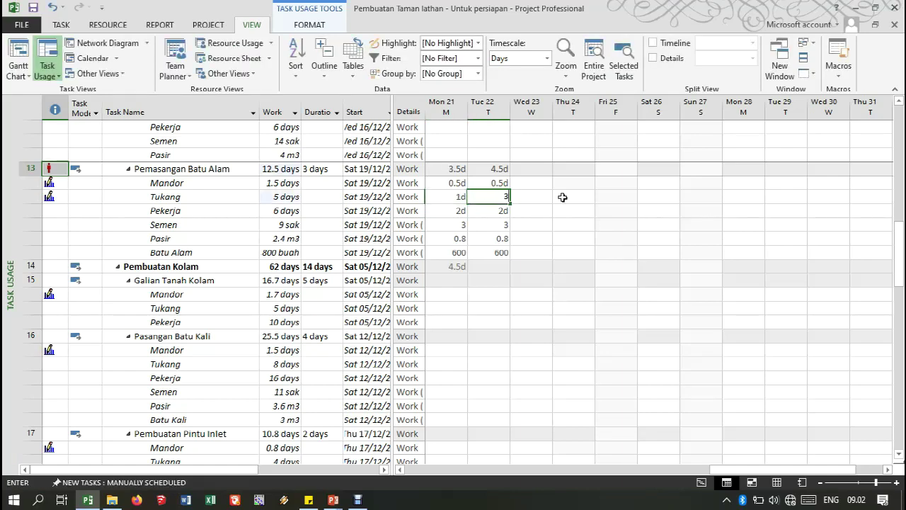
pyautogui.write('3')
pyautogui.press('Return')
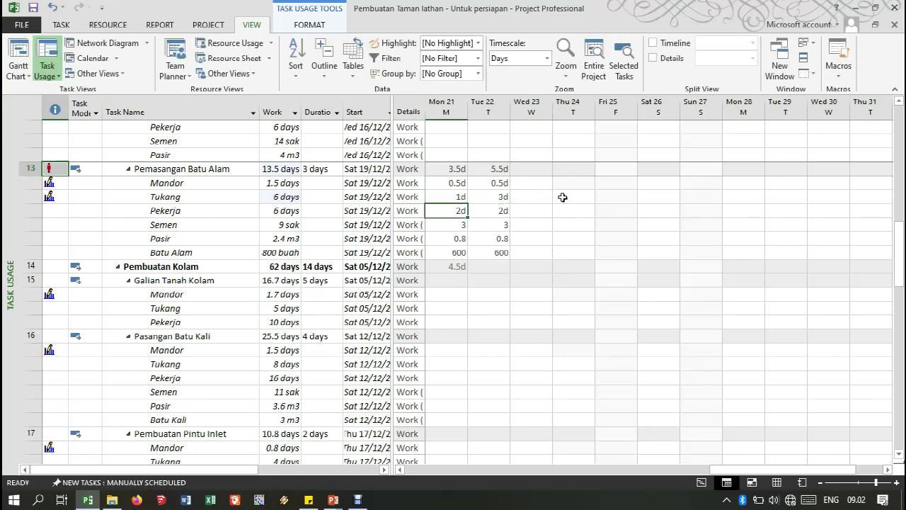
# - Set Pekerja's work on Pemasangan Batu Alam to 1 day on Mon 21 and 3 days on Tue 22
pyautogui.write('1')
pyautogui.press('Tab')
pyautogui.write('3')
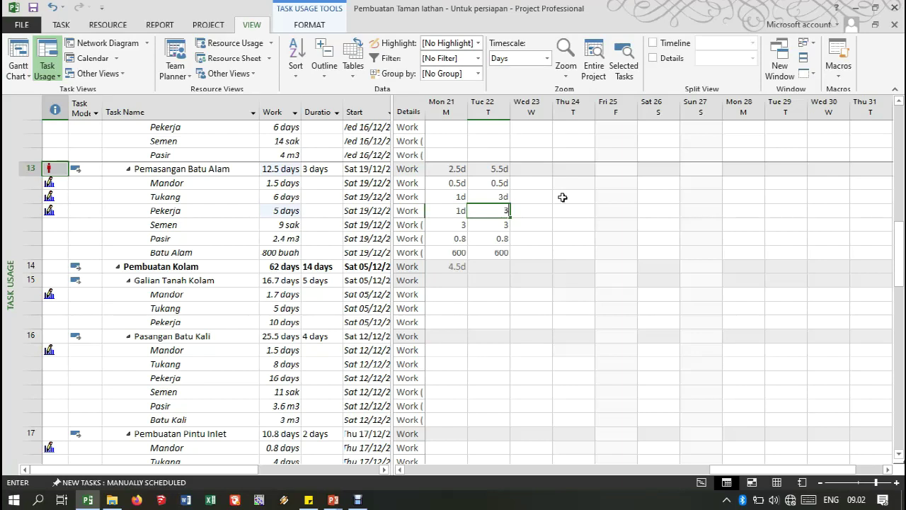
pyautogui.press('Return')
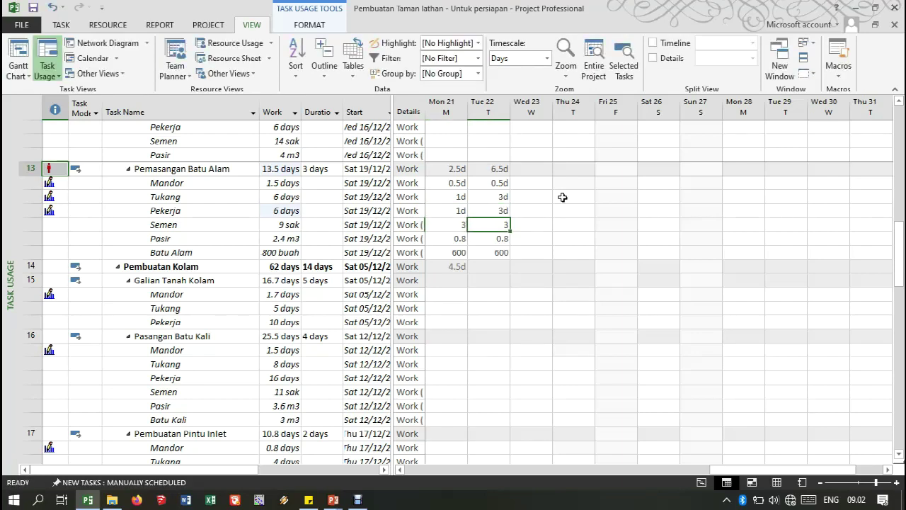
# - Set the Semen quantity for Pemasangan Batu Alam to 1.5 on Mon 21 and 4.5 on Tue 22
pyautogui.write('1')
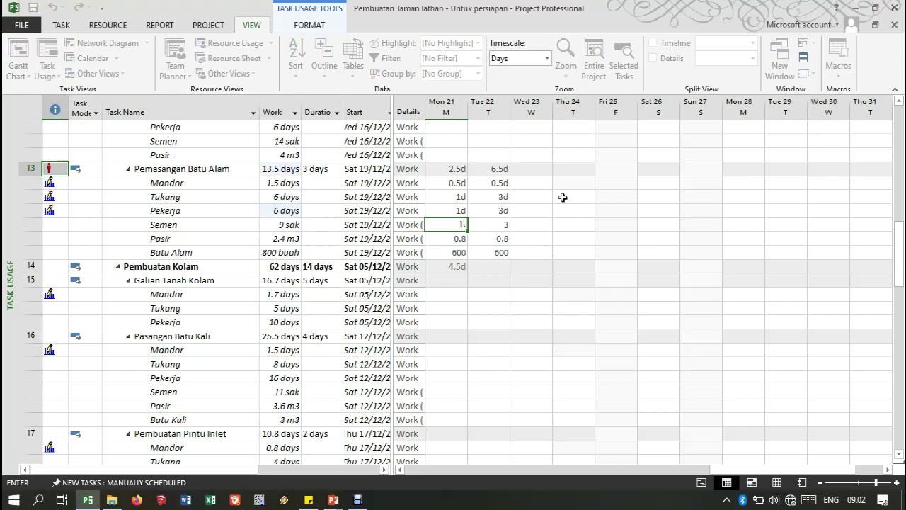
pyautogui.write('.5')
pyautogui.press('Tab')
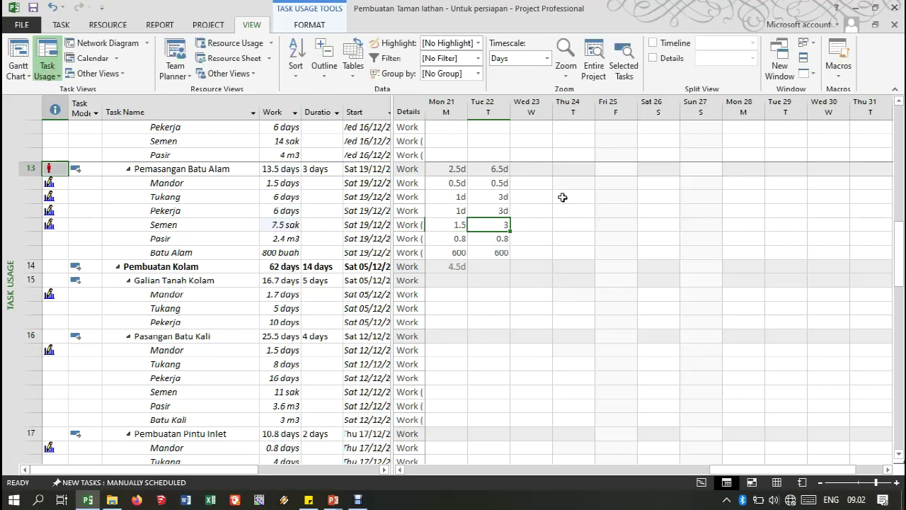
pyautogui.write('4.5')
pyautogui.press('Return')
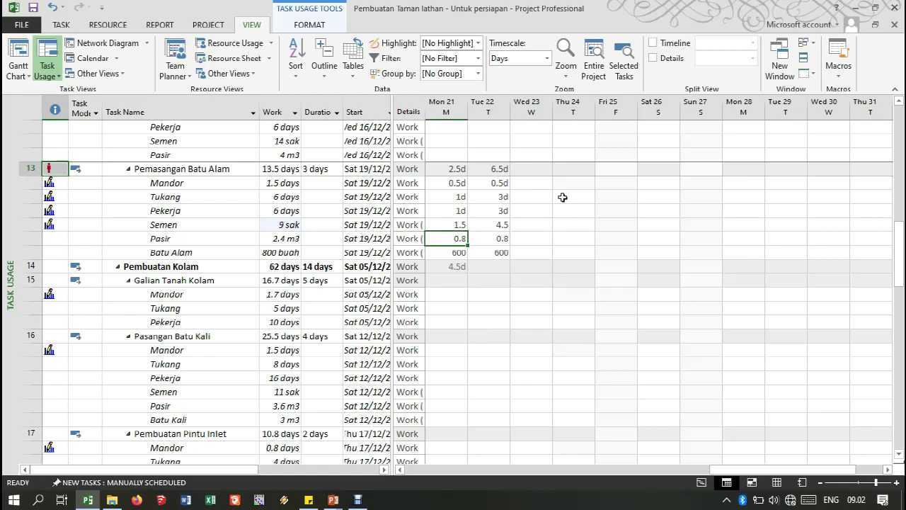
# - Set the Pasir quantity for Pemasangan Batu Alam to 0.4 on Mon 21 and 1.2 on Tue 22
pyautogui.write('0.4')
pyautogui.press('Up')
pyautogui.press('Right')
pyautogui.press('Down')
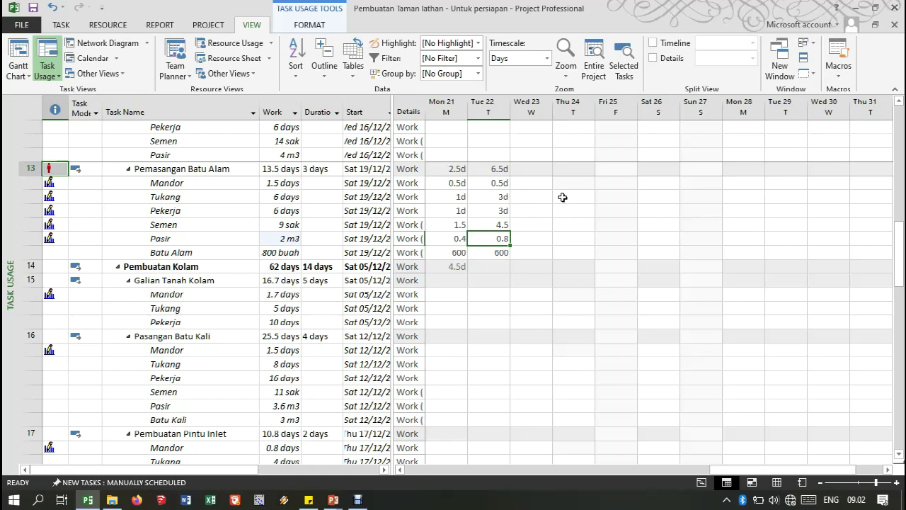
pyautogui.write('1.2')
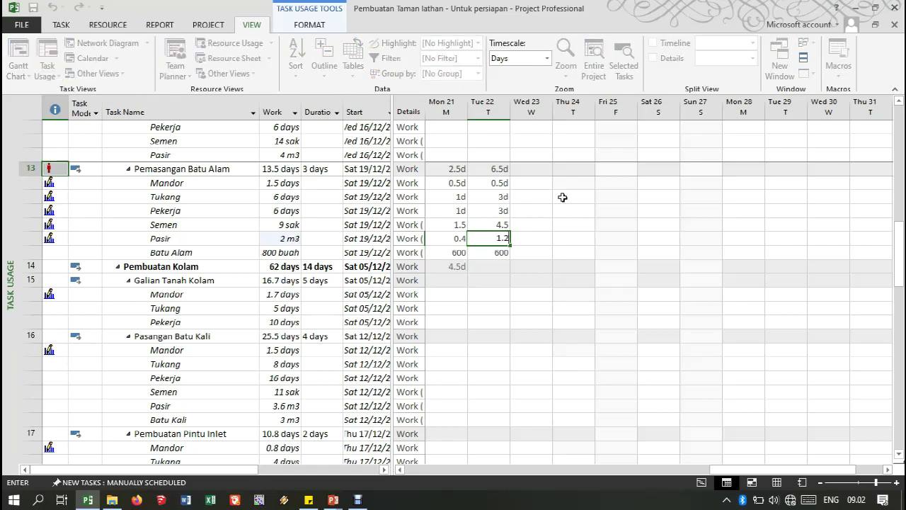
pyautogui.press('Down')
# - Set the Batu Alam material quantity for Pemasangan Batu Alam to 300 on Mon 21 and 900 on Tue 22
pyautogui.press('Left')
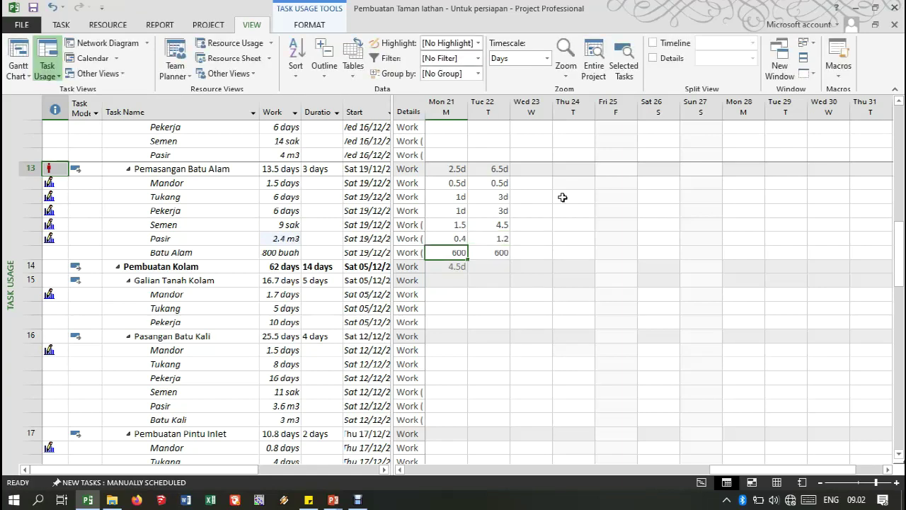
pyautogui.write('300')
pyautogui.press('Right')
pyautogui.write('9')
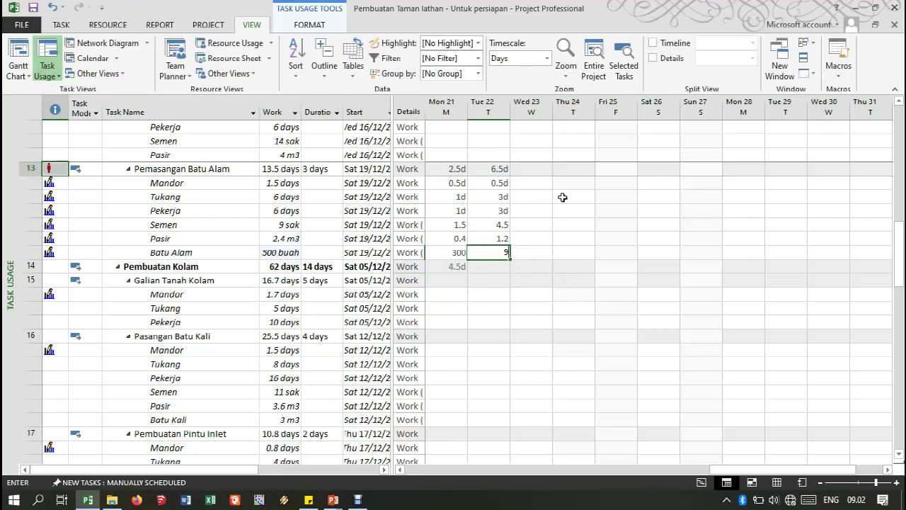
pyautogui.write('00')
pyautogui.press('Return')
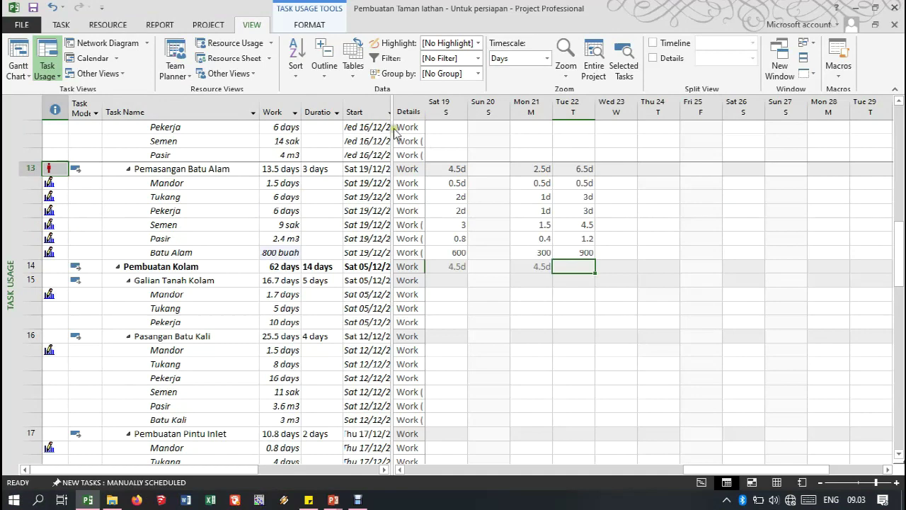
# - Open the Resource Graph and check Tukang's daily allocation across December
pyautogui.click(257, 73)
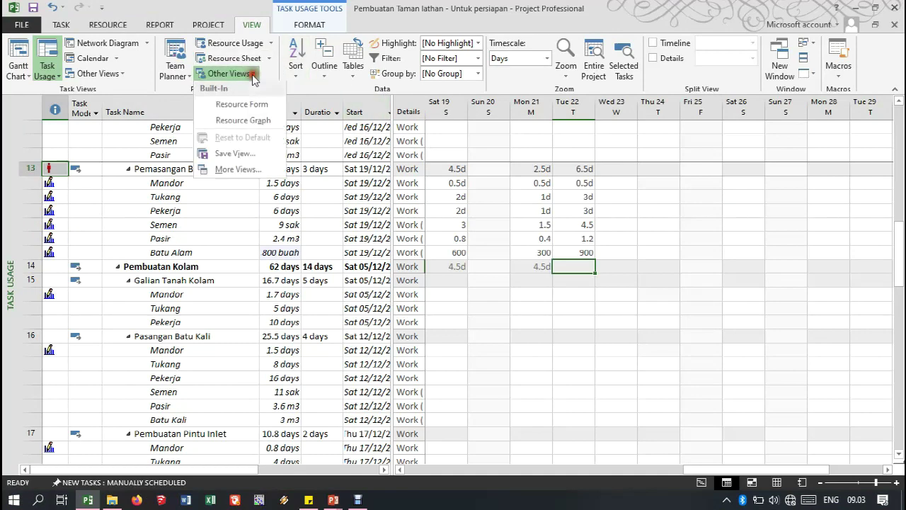
pyautogui.click(252, 123)
pyautogui.scroll(-5, 380, 217)
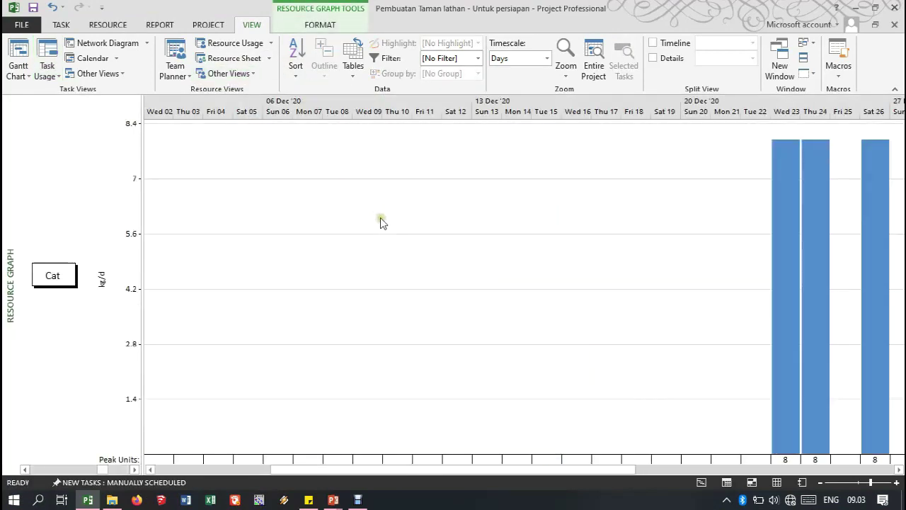
pyautogui.scroll(-3, 382, 224)
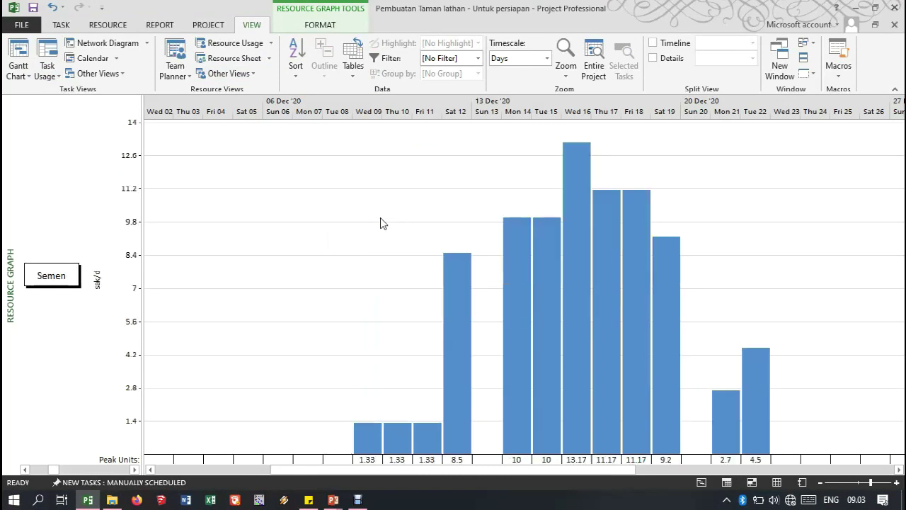
pyautogui.scroll(-1, 380, 223)
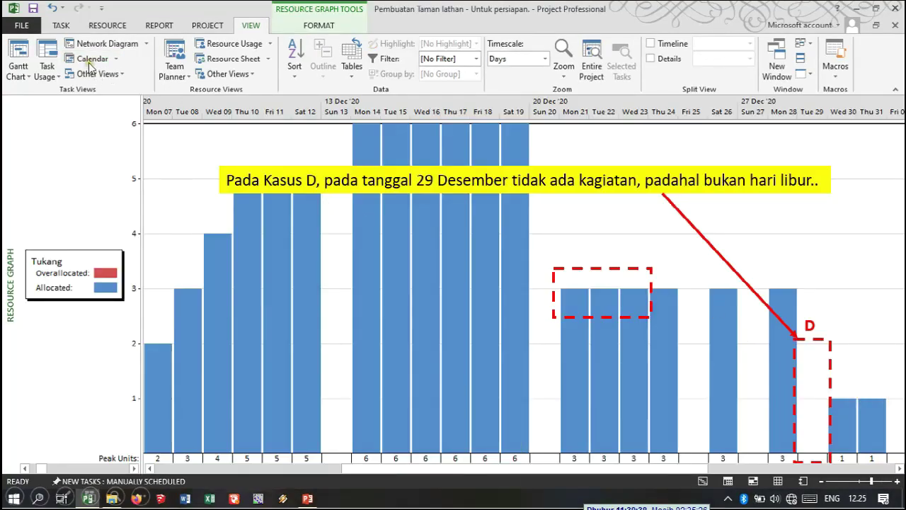
# - Show the project calendar with task details and examine the resources assigned to Penanaman Vegetasi
pyautogui.click(90, 61)
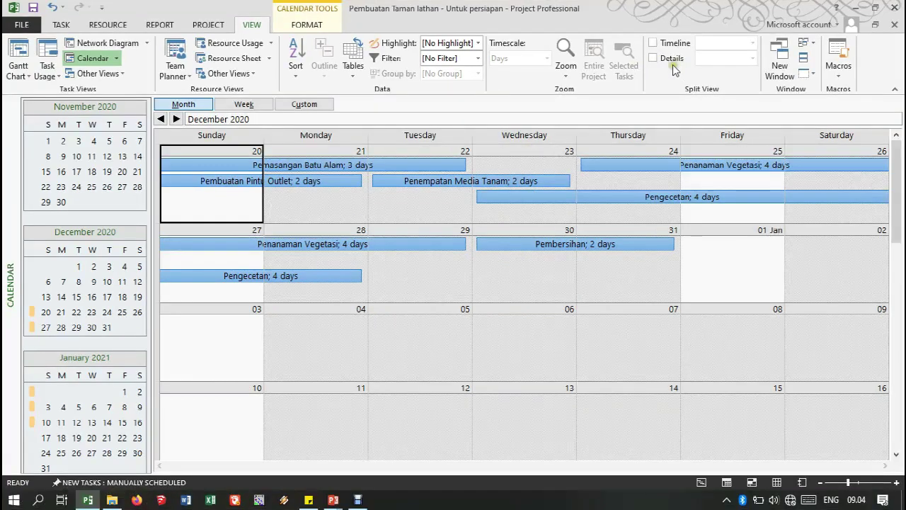
pyautogui.click(404, 245)
pyautogui.click(671, 58)
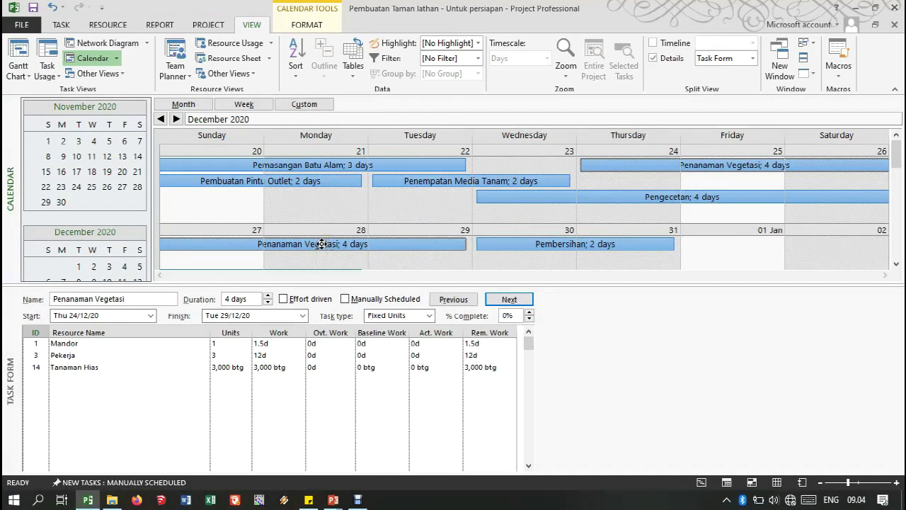
pyautogui.click(896, 264)
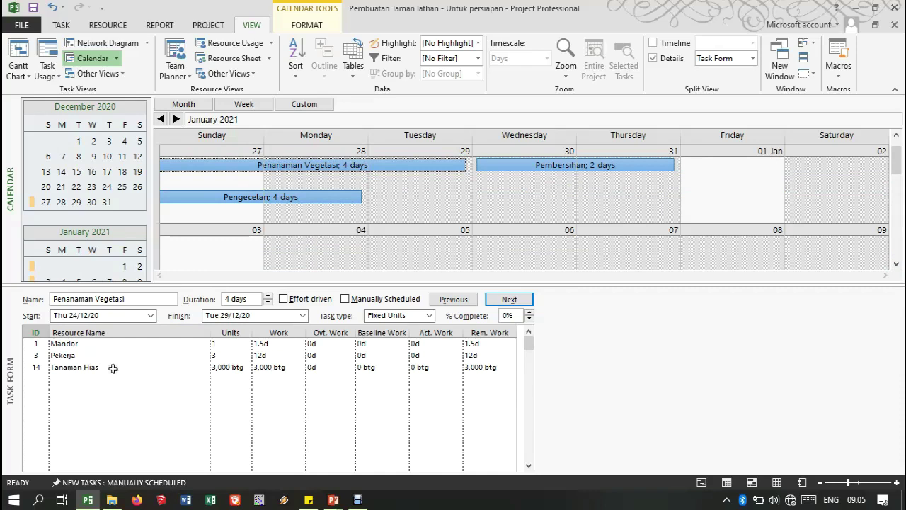
pyautogui.click(115, 355)
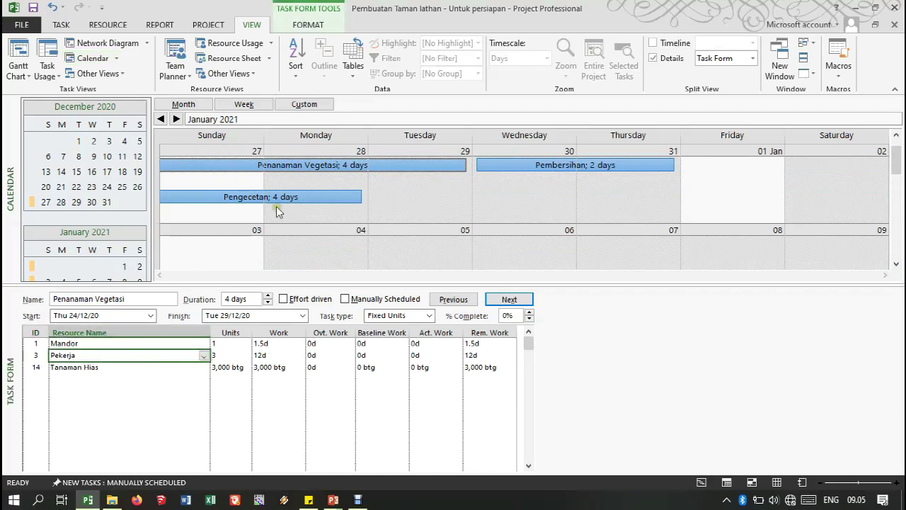
# - Examine the resource assignments of Pengecetan and Pembersihan in the calendar's task details, and hide the details
pyautogui.click(300, 197)
pyautogui.click(117, 366)
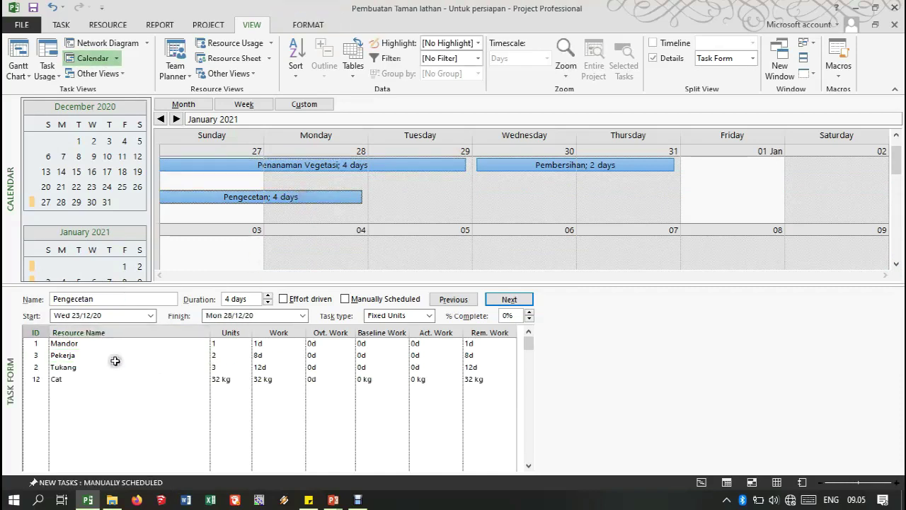
pyautogui.click(212, 366)
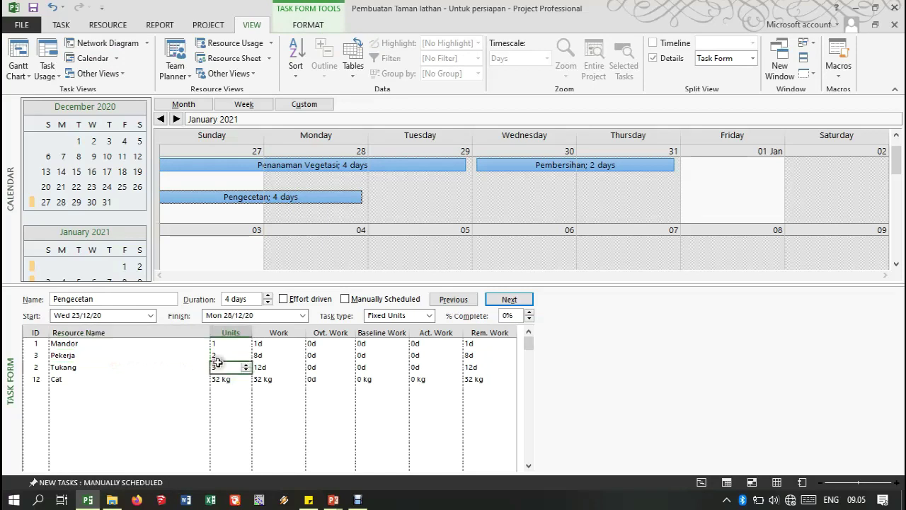
pyautogui.click(591, 165)
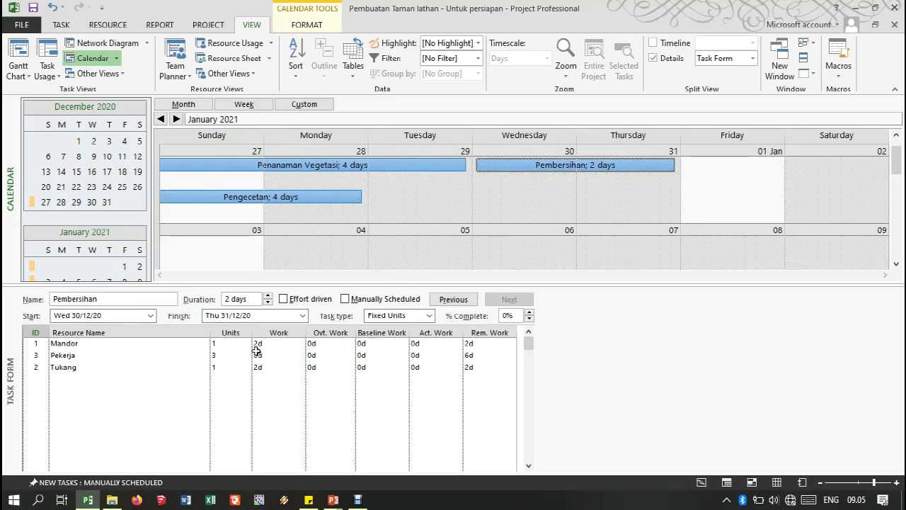
pyautogui.click(231, 366)
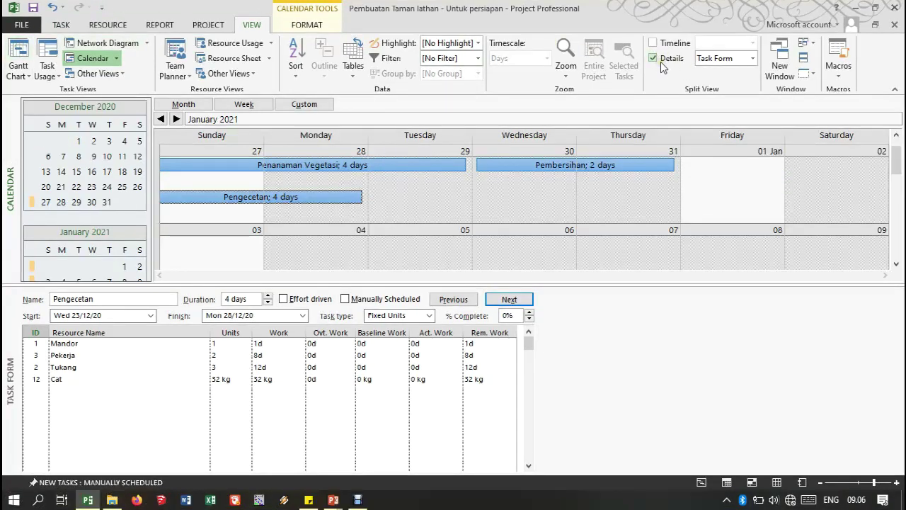
pyautogui.click(661, 60)
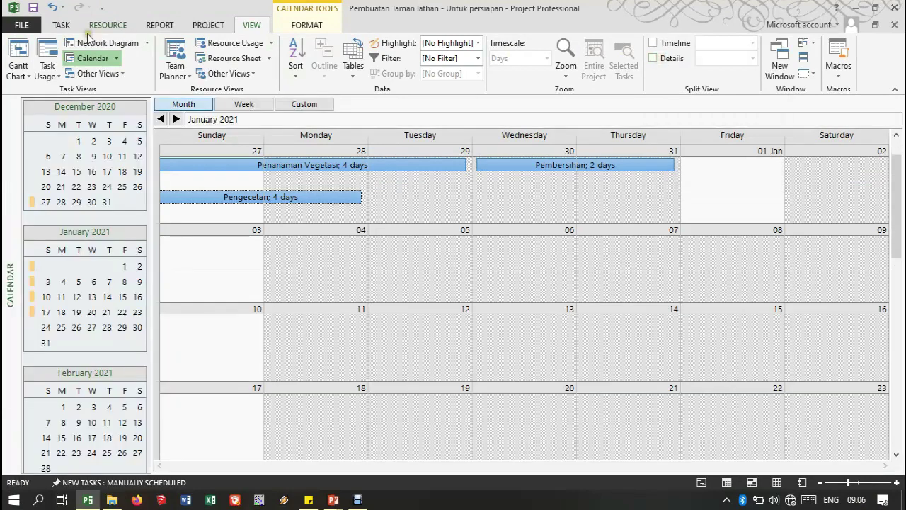
# - In the Gantt Chart, set the lag of the finish-to-start link from Penanaman Vegetasi to Pembersihan to -1d
pyautogui.click(18, 51)
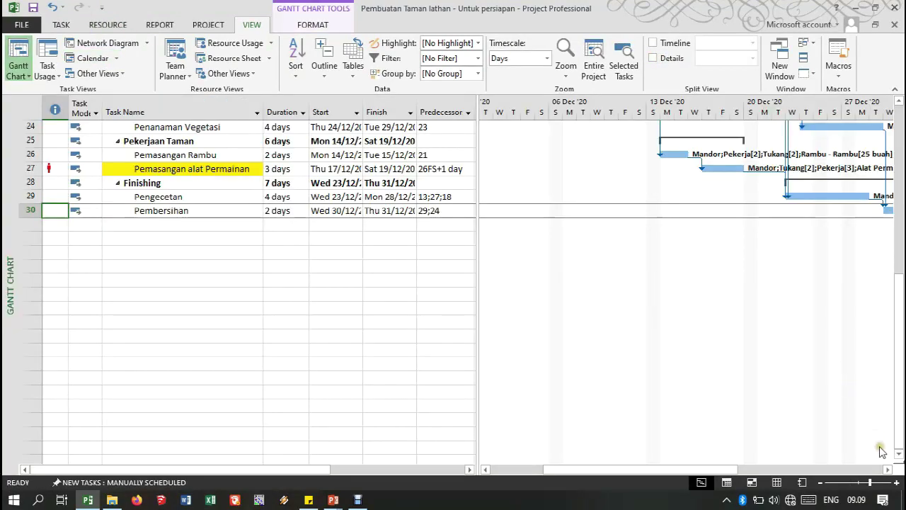
pyautogui.click(888, 468)
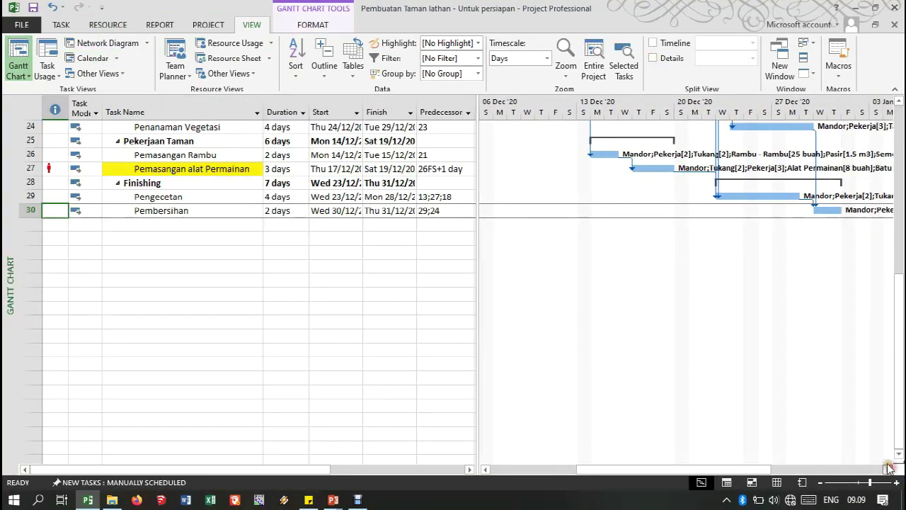
pyautogui.click(179, 207)
pyautogui.scroll(2, 584, 236)
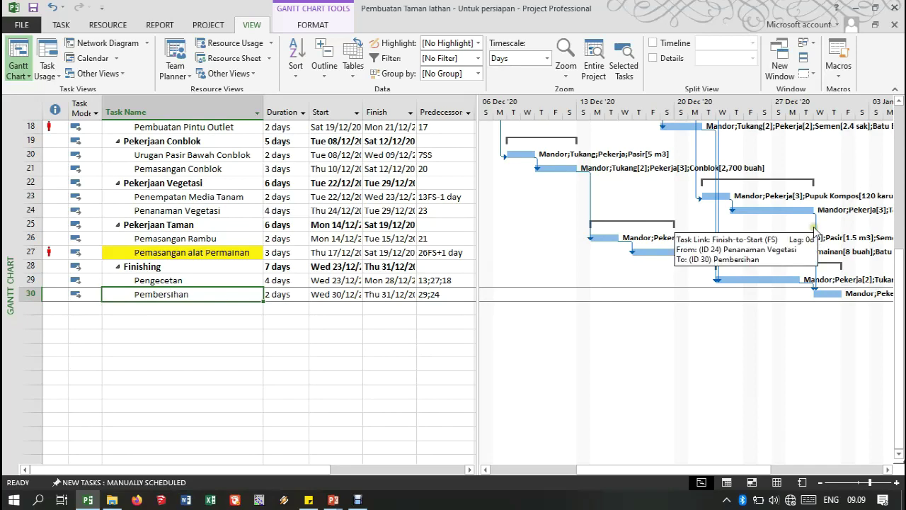
pyautogui.click(784, 207)
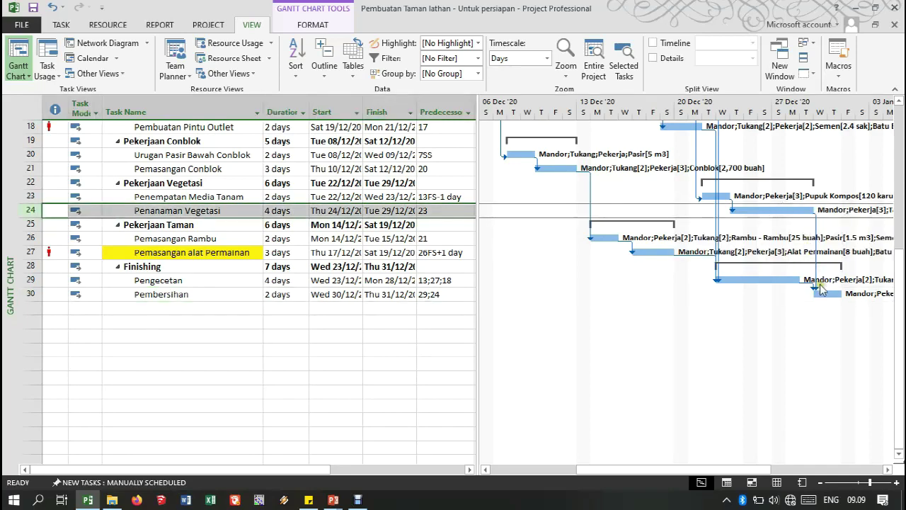
pyautogui.click(830, 291)
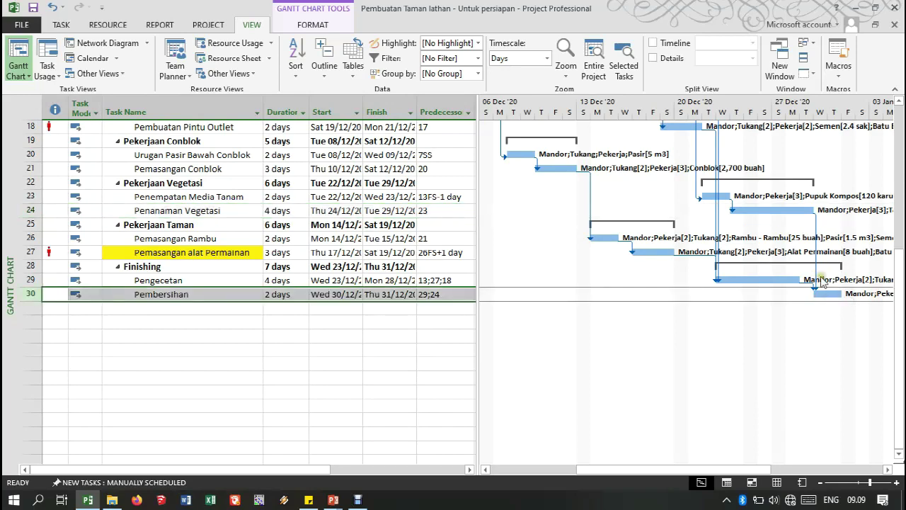
pyautogui.doubleClick(816, 224)
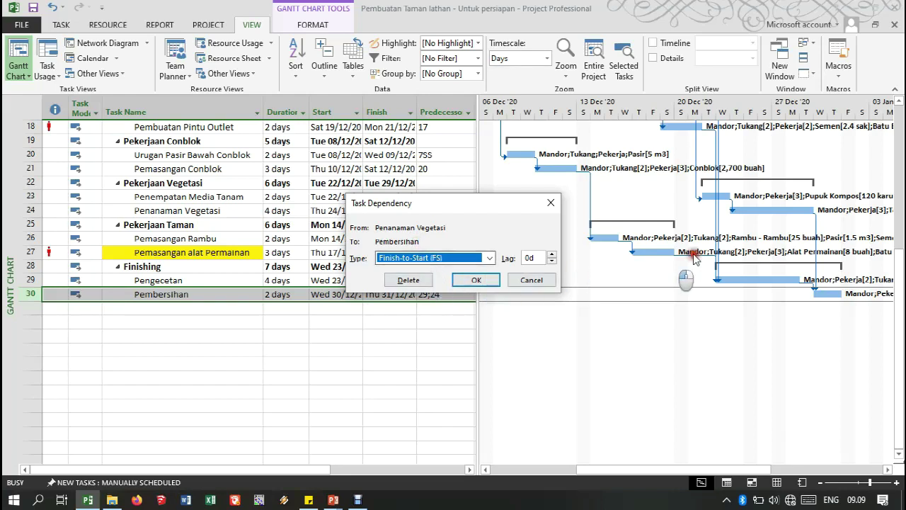
pyautogui.doubleClick(531, 257)
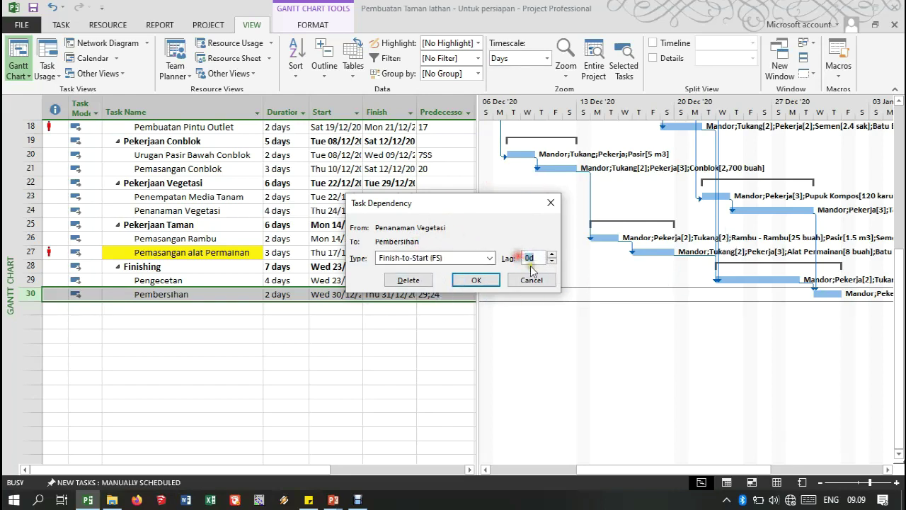
pyautogui.click(551, 261)
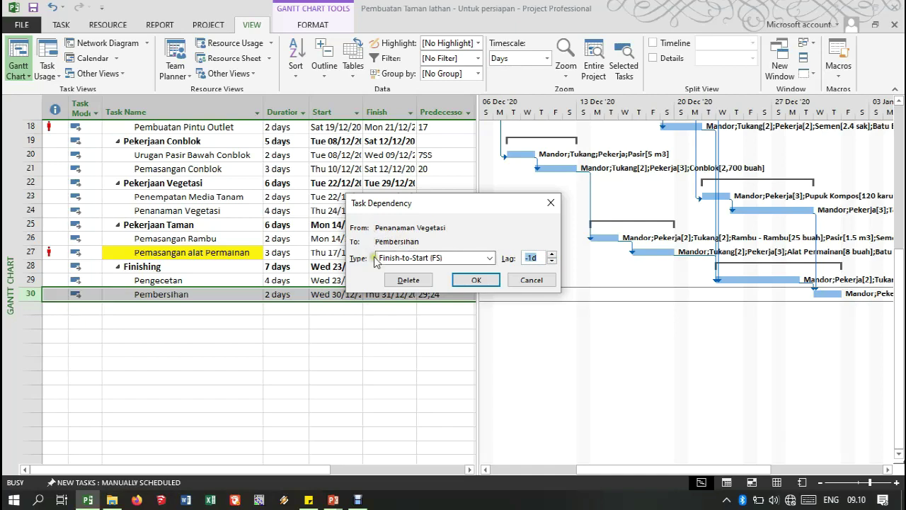
pyautogui.click(471, 280)
# - Review the Resource Graphs of Tukang and Pekerja through the end of December
pyautogui.scroll(3, 551, 256)
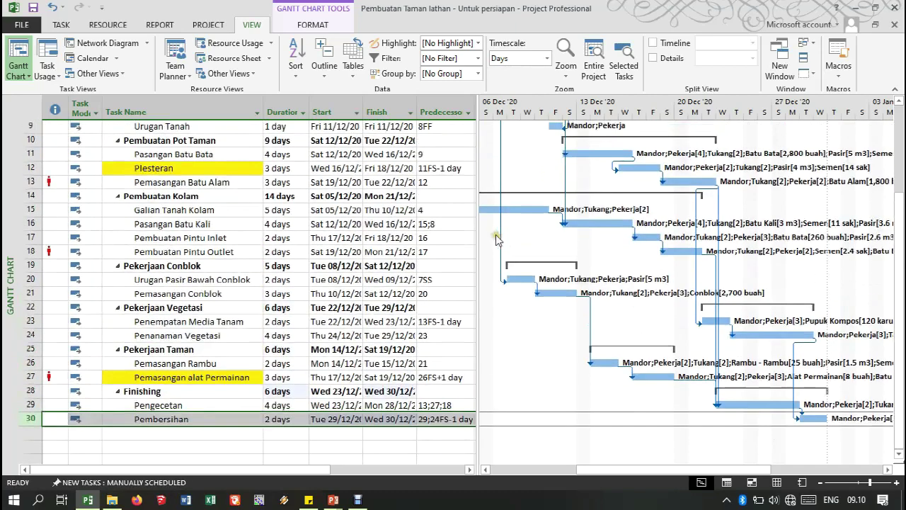
pyautogui.click(230, 73)
pyautogui.click(238, 121)
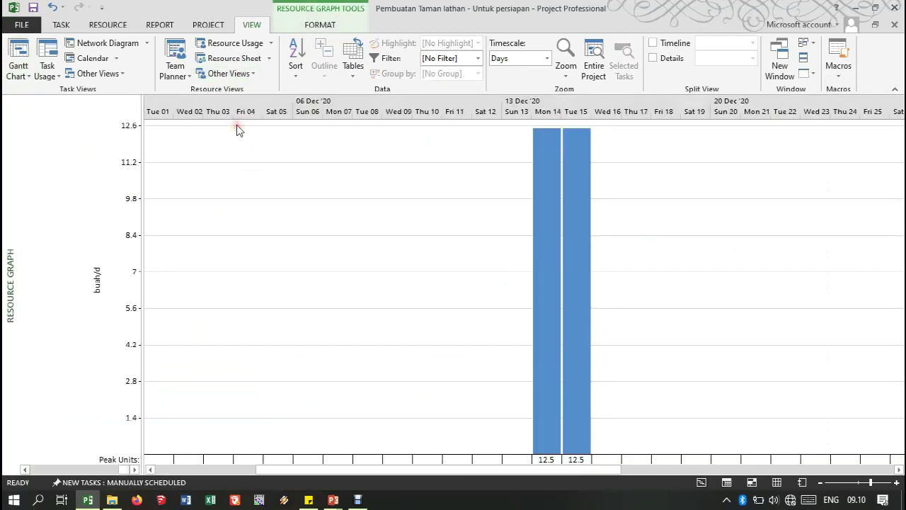
pyautogui.scroll(-4, 668, 294)
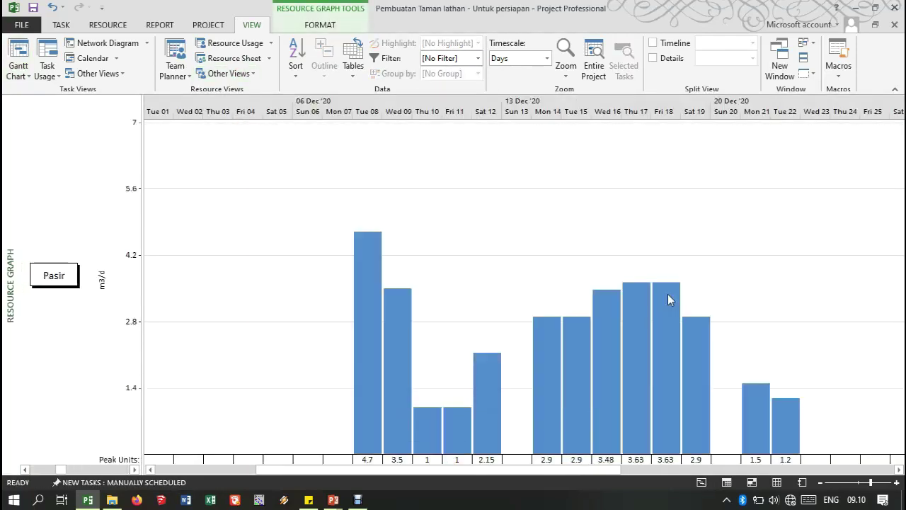
pyautogui.scroll(-1, 668, 294)
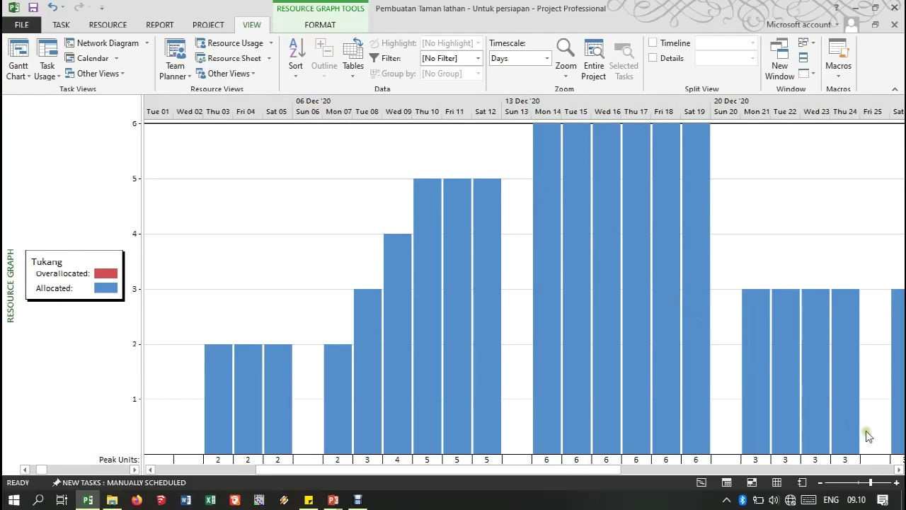
pyautogui.click(898, 469)
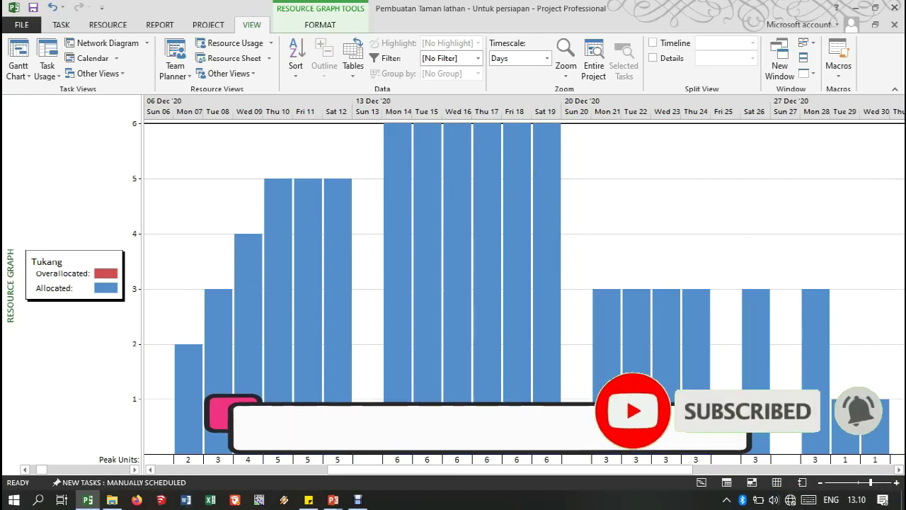
pyautogui.press('pagedown')
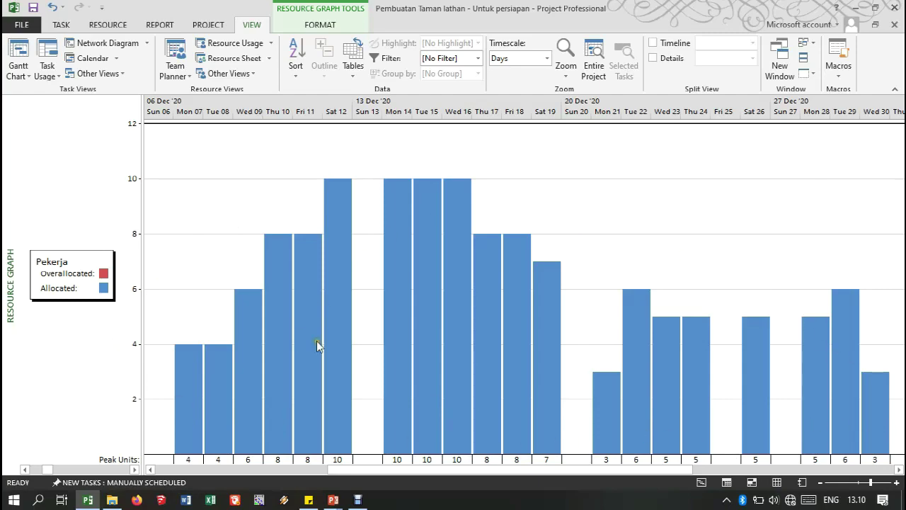
pyautogui.click(358, 500)
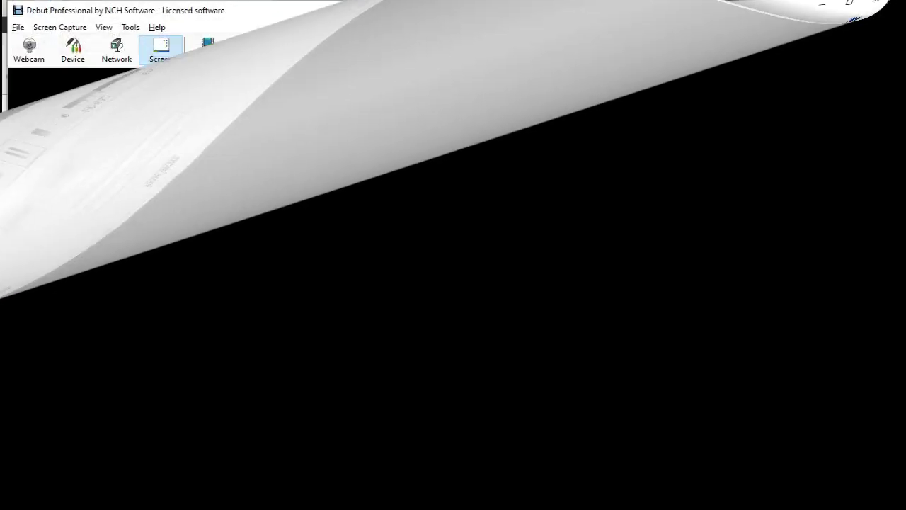